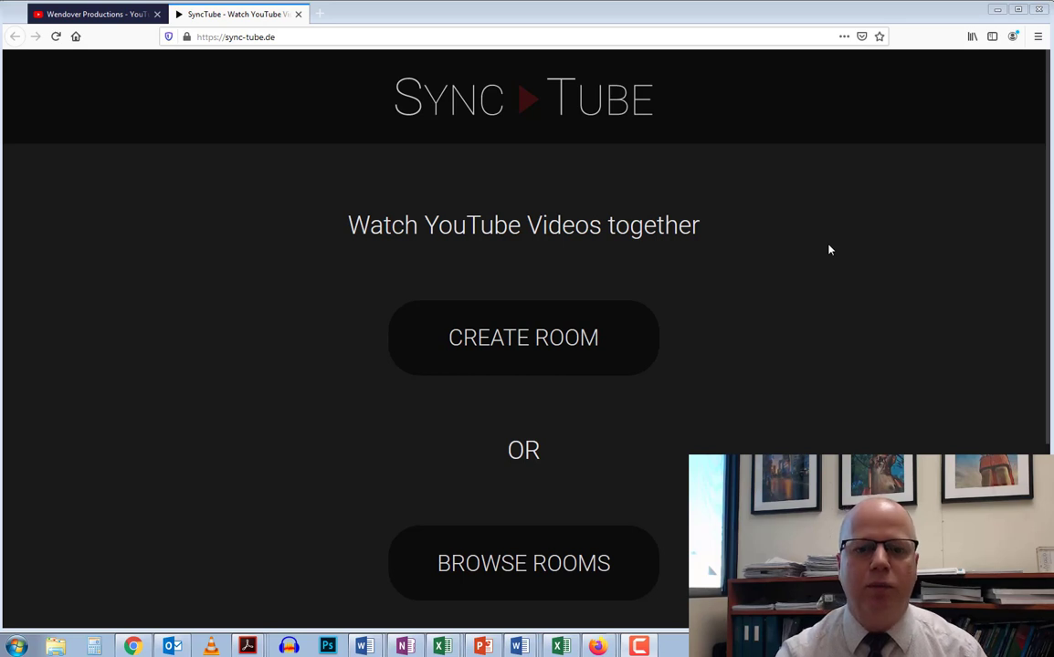
Create a new room and replace the default SunnyLine display name with the host's full name
click(484, 340)
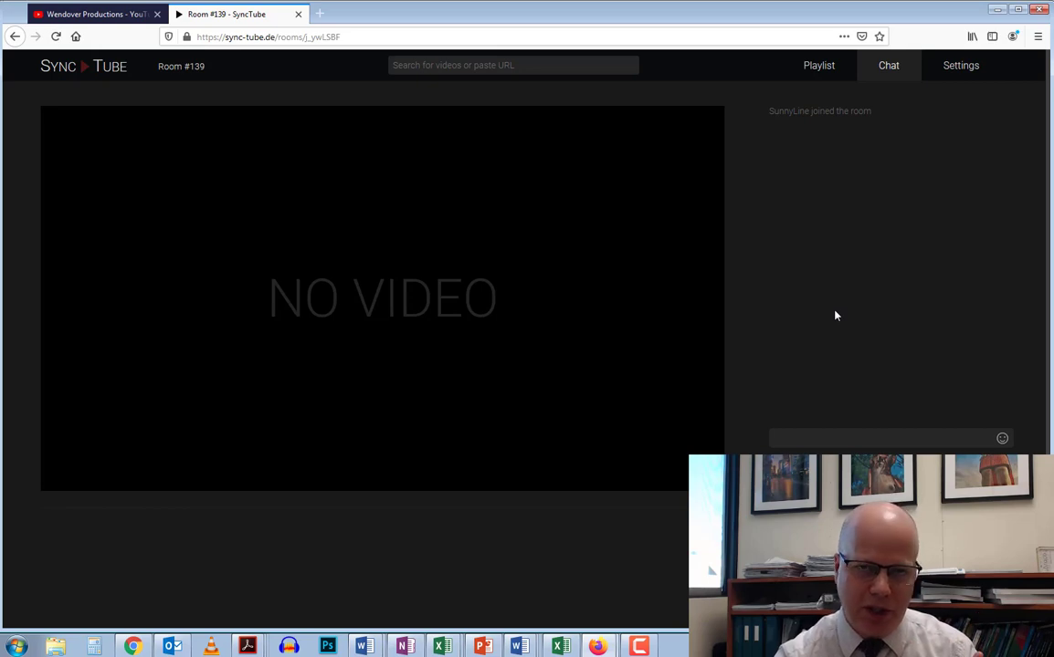
click(954, 67)
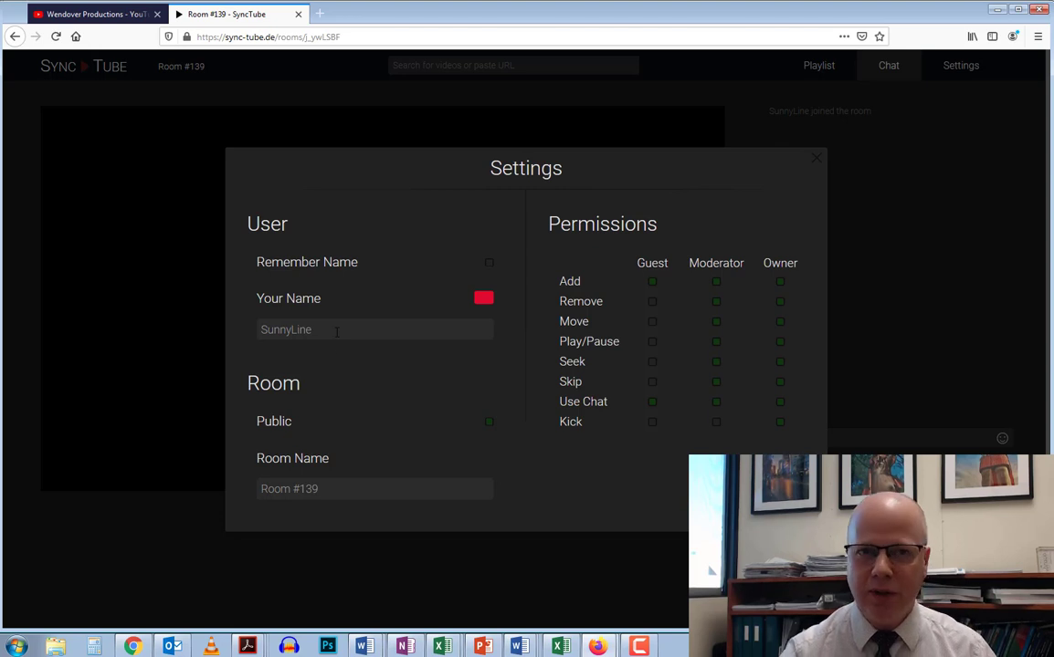
drag(336, 333, 249, 335)
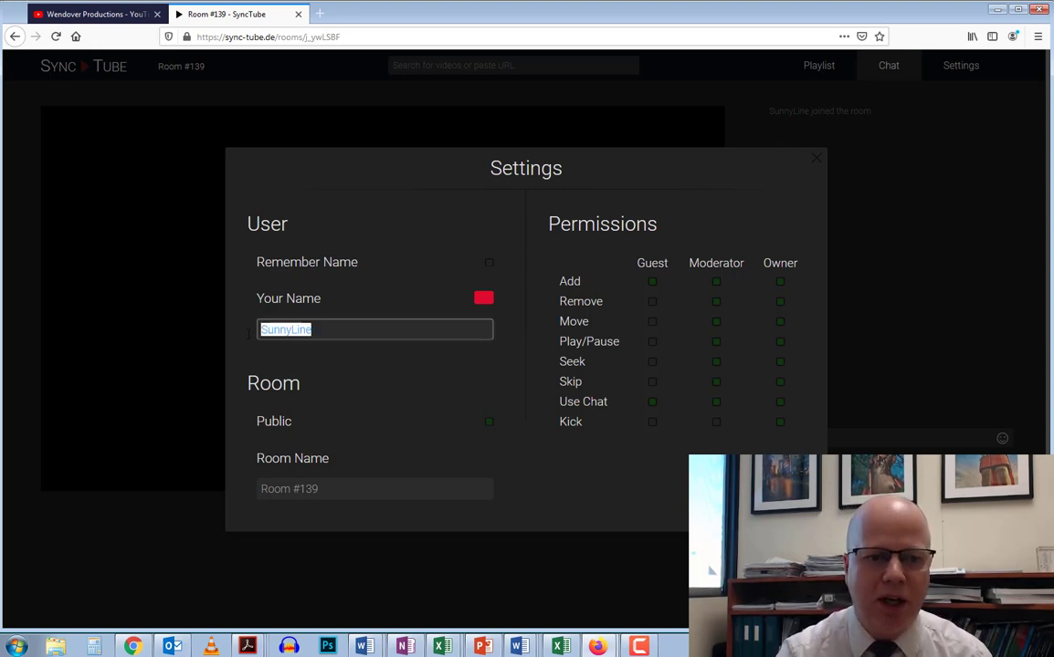
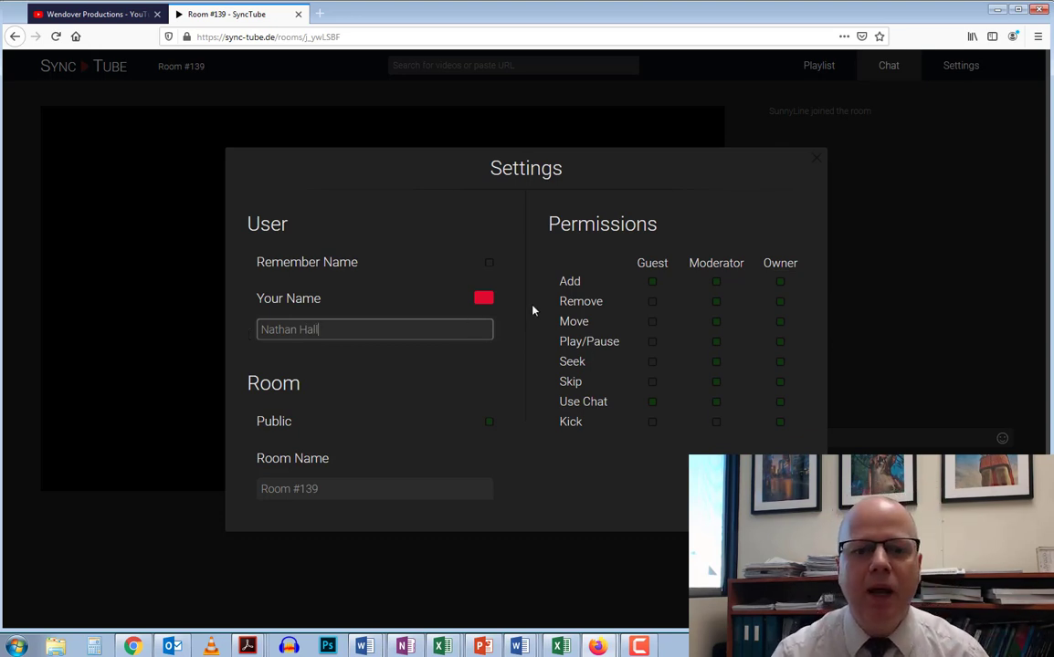
Change the display name colour from red to teal with the hue slider
click(484, 300)
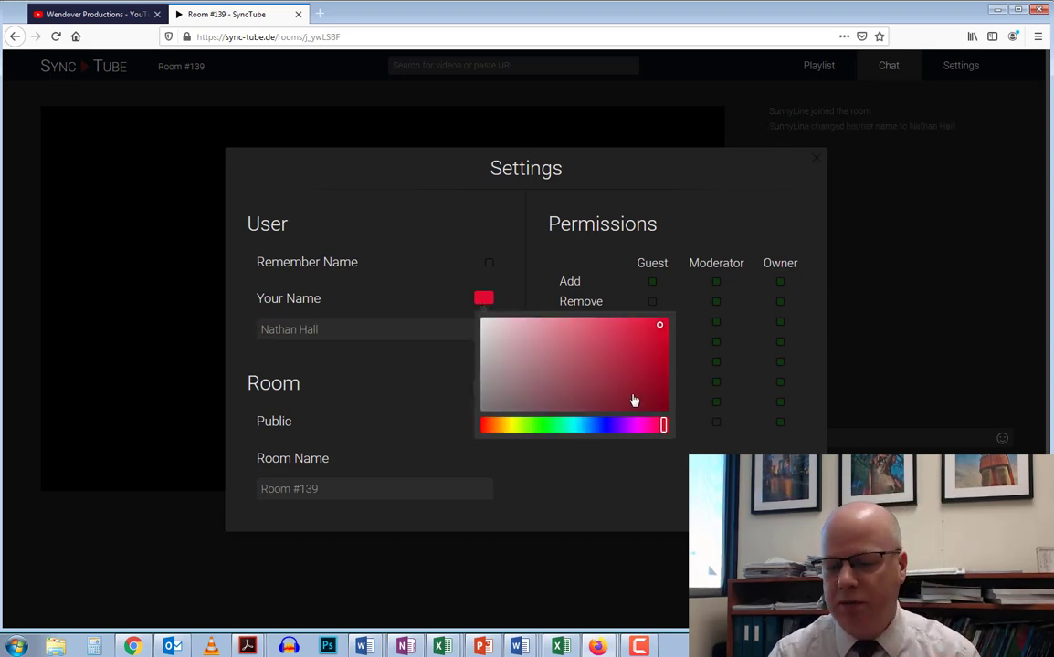
drag(663, 427, 576, 427)
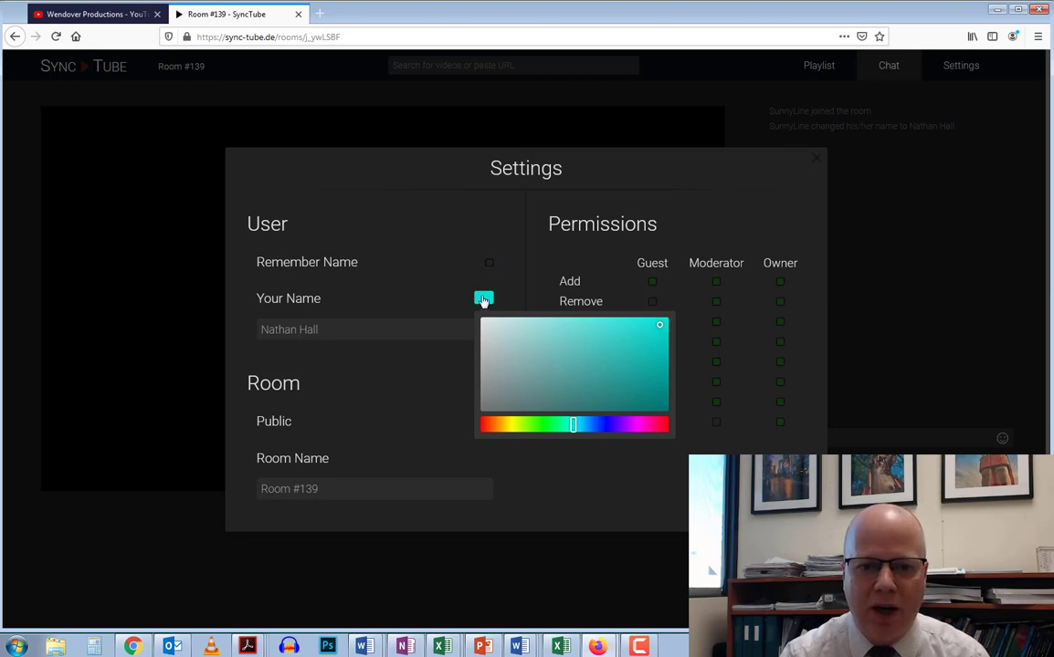
click(483, 301)
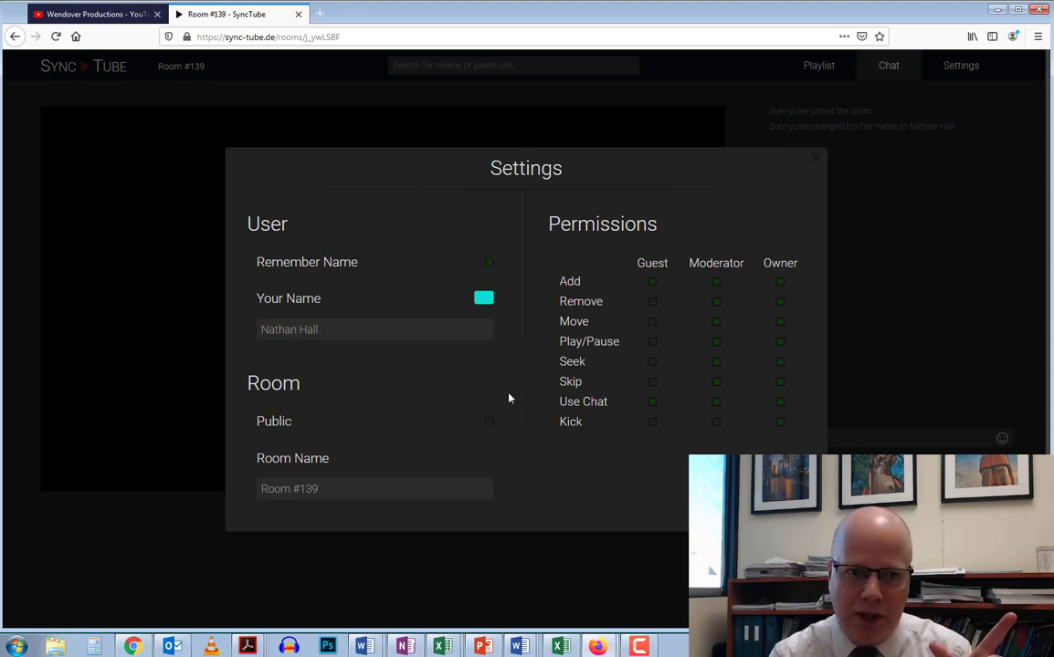
Rename the room from Room #139 to the host's first name followed by 'Demo'
click(347, 490)
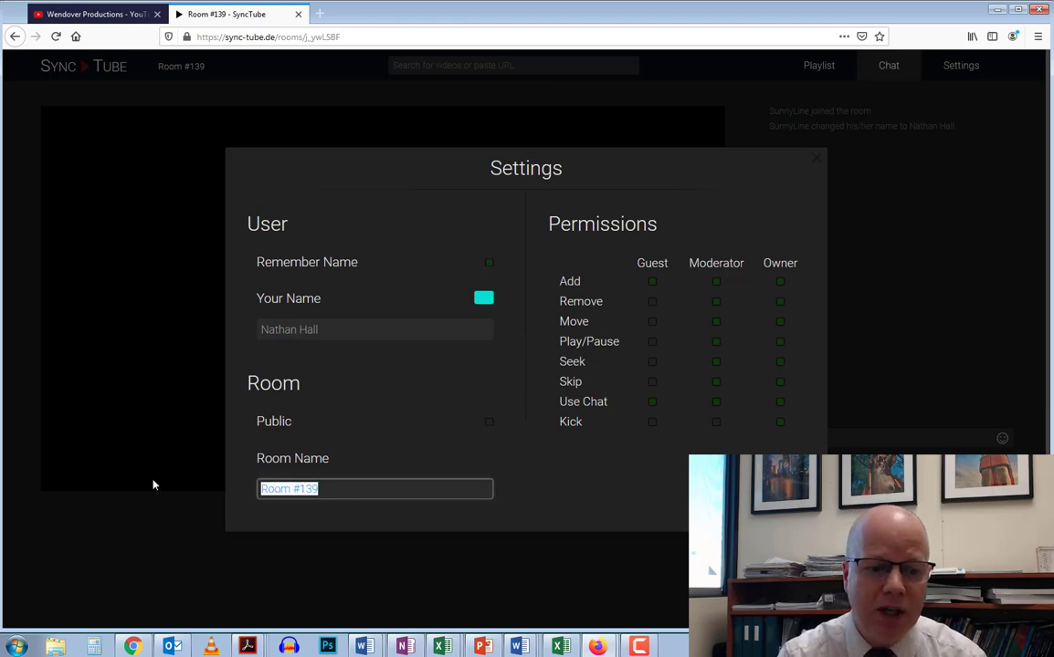
text(Na)
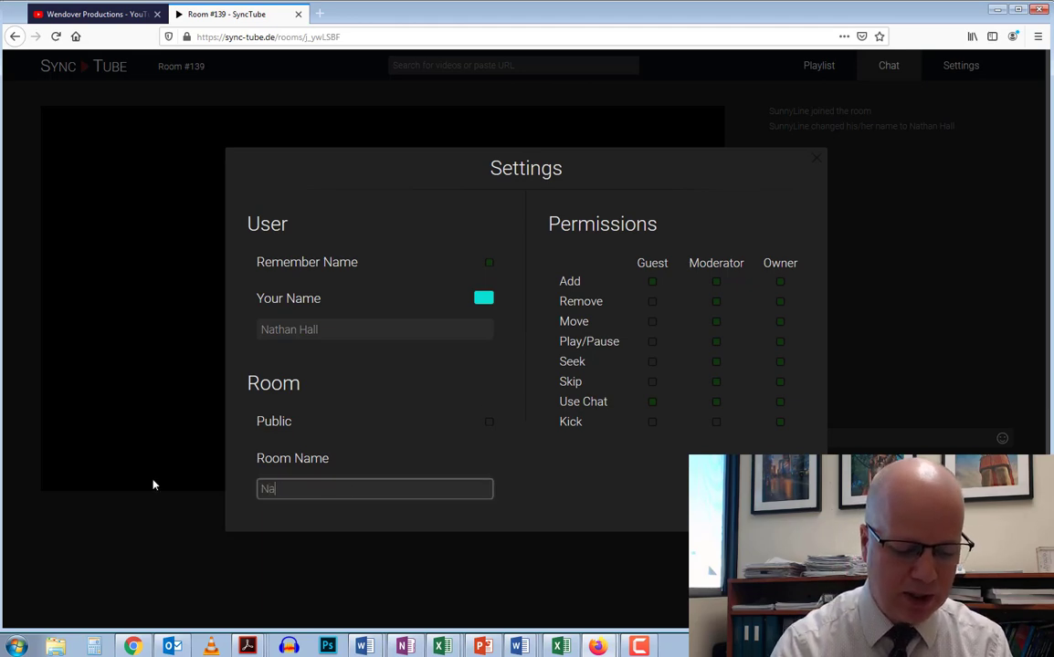
text(than Demo)
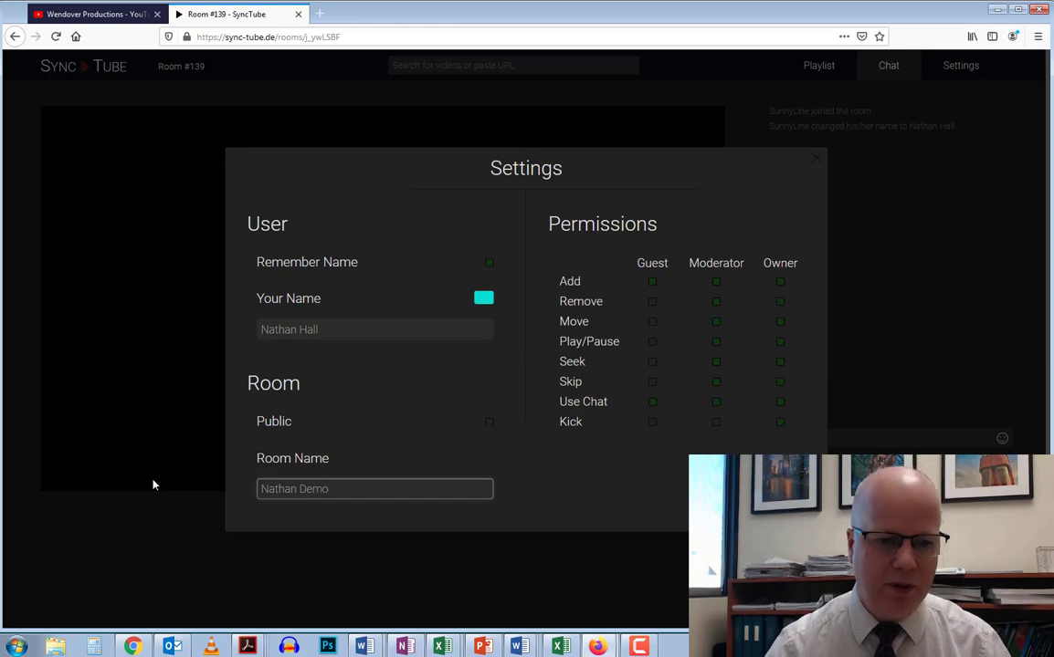
click(643, 489)
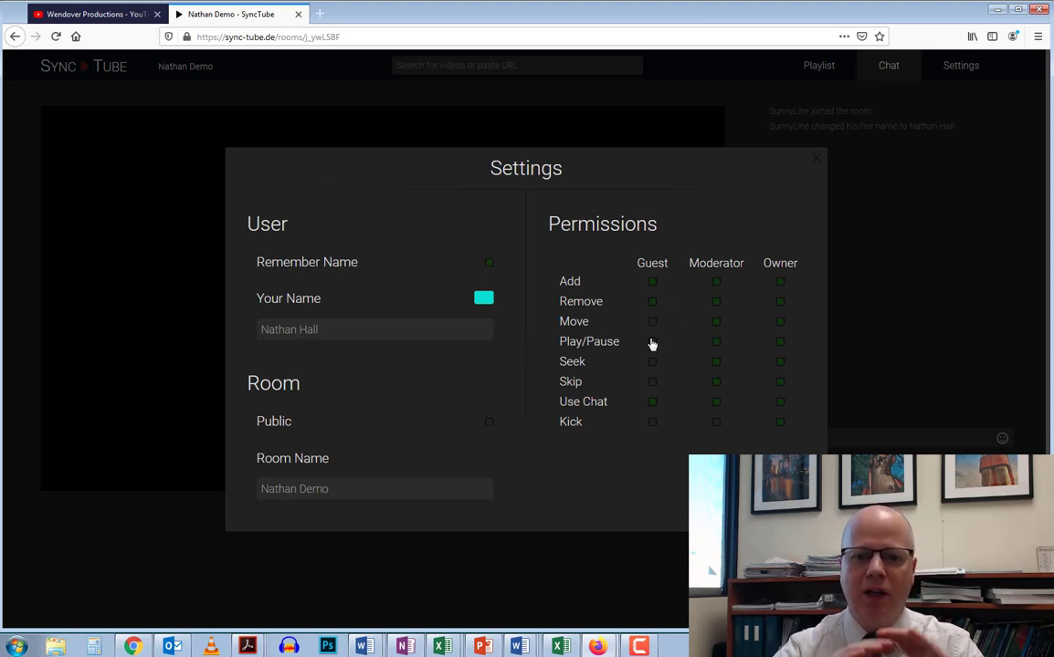
click(921, 263)
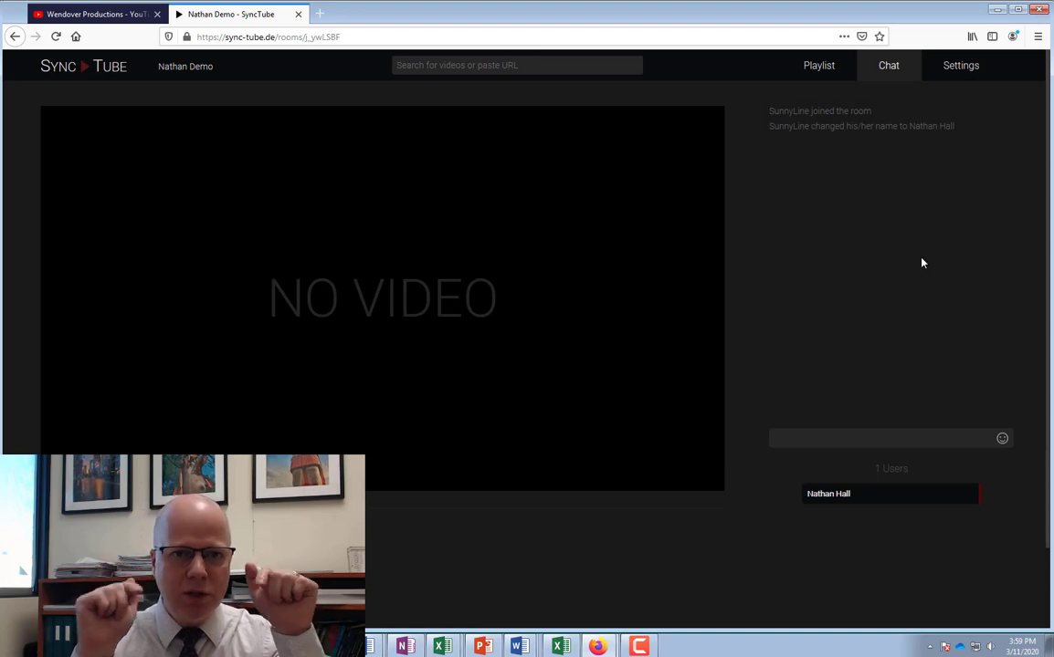
click(518, 65)
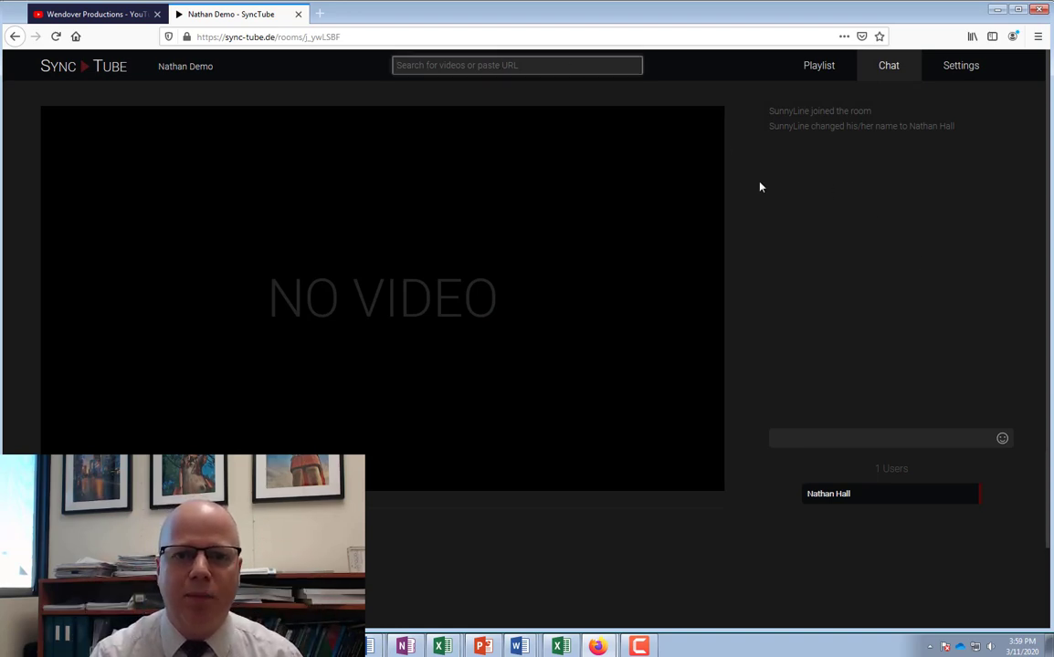
click(817, 247)
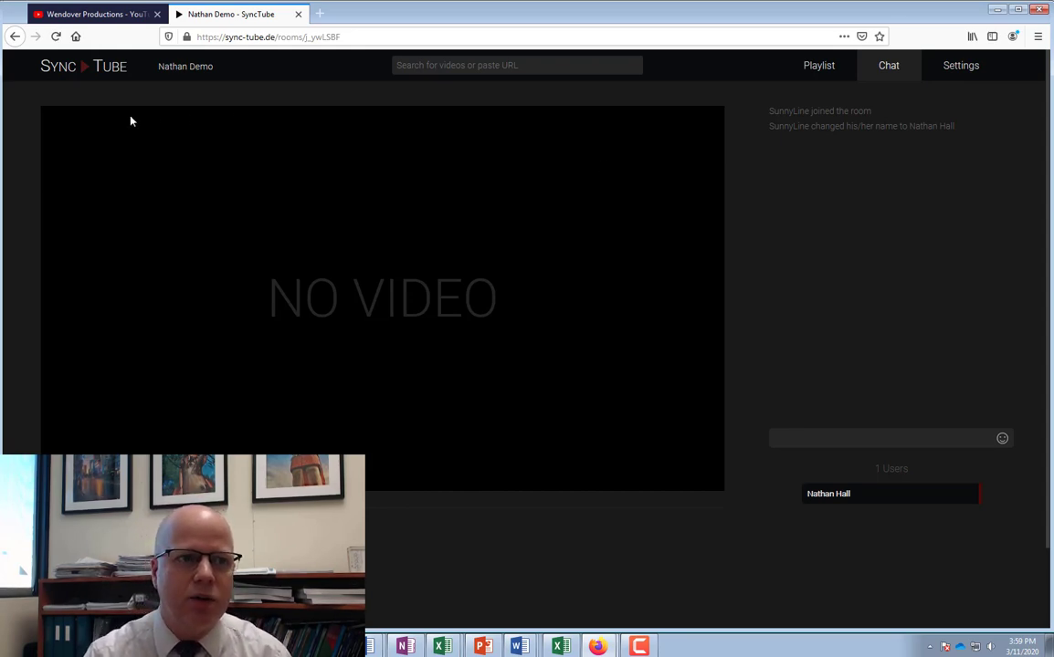
Open The Business of Ski Resorts from Wendover's Videos grid and select its URL
click(88, 15)
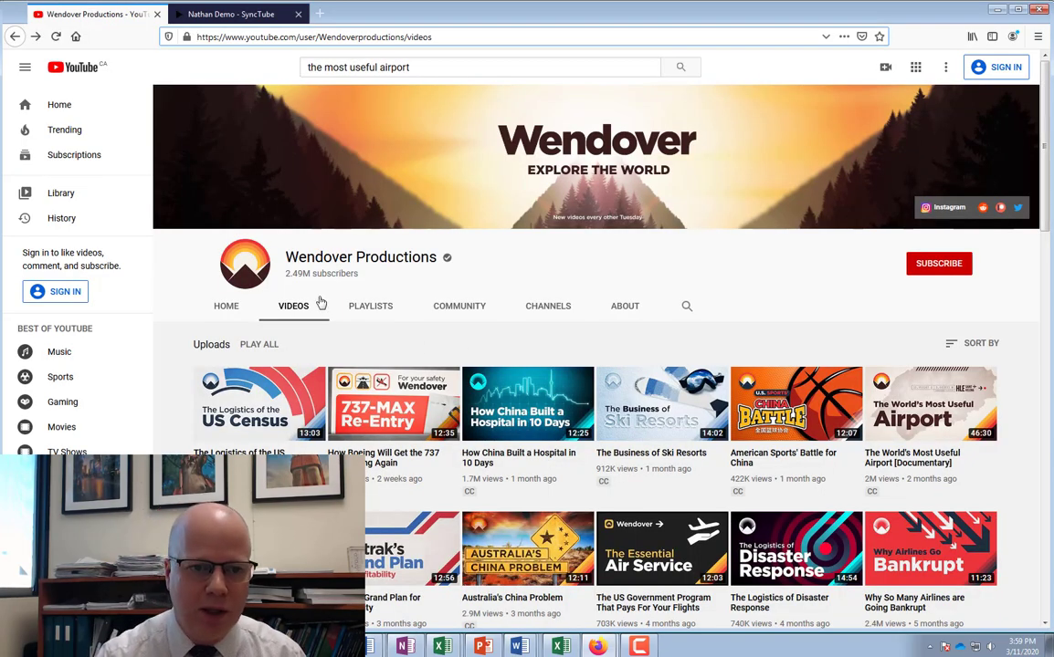
scroll(321, 303, down, 3)
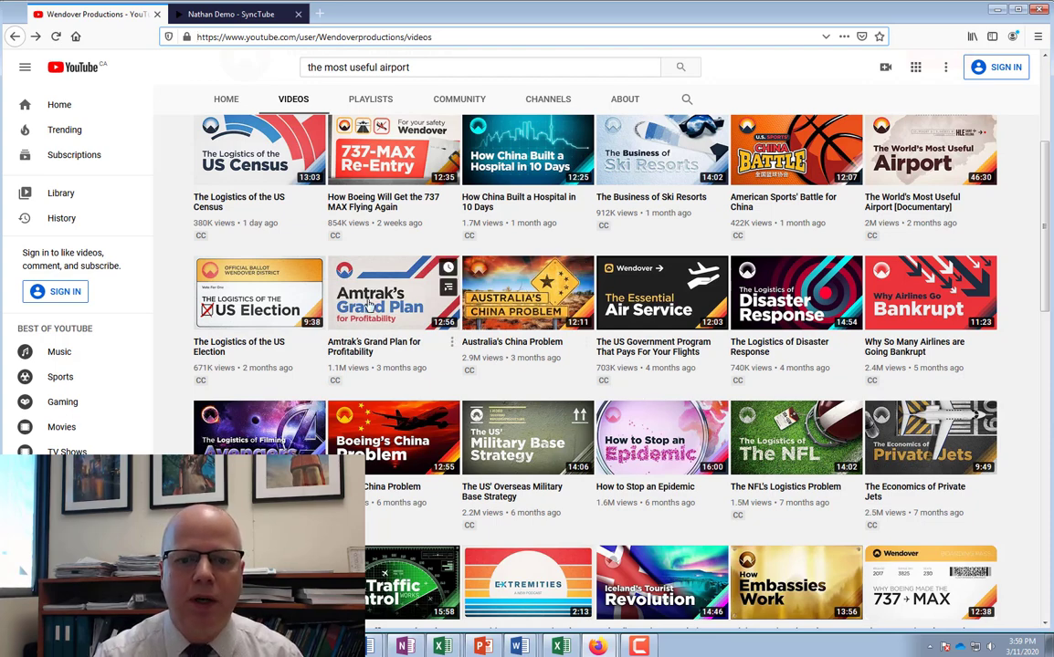
click(637, 157)
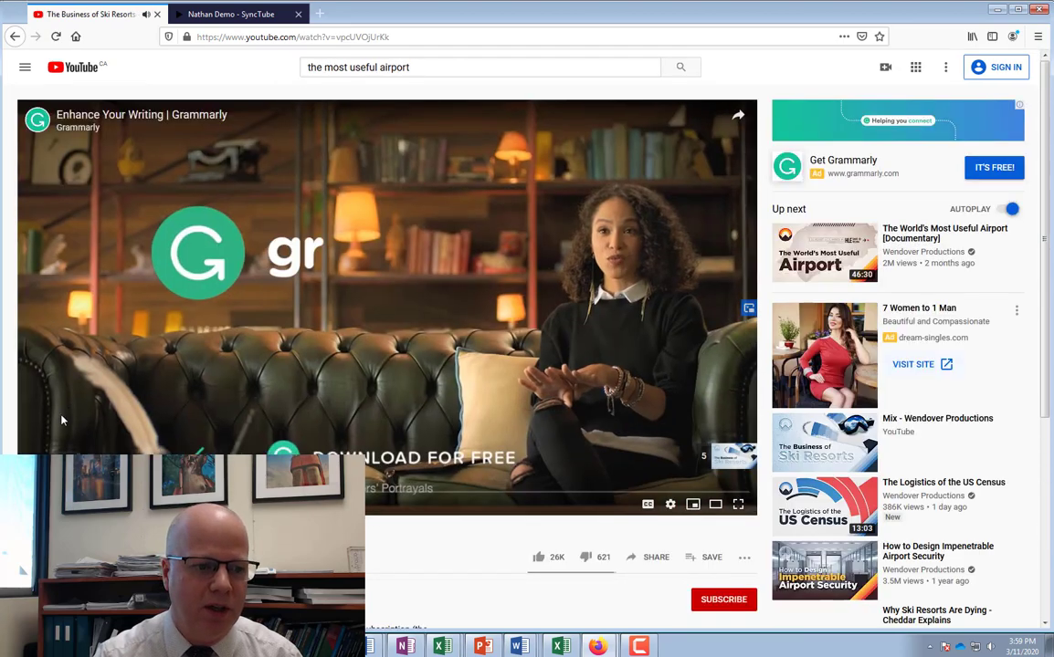
click(281, 35)
Load The Business of Ski Resorts into the room player from its pasted link, pause it, and show the playlist
click(228, 14)
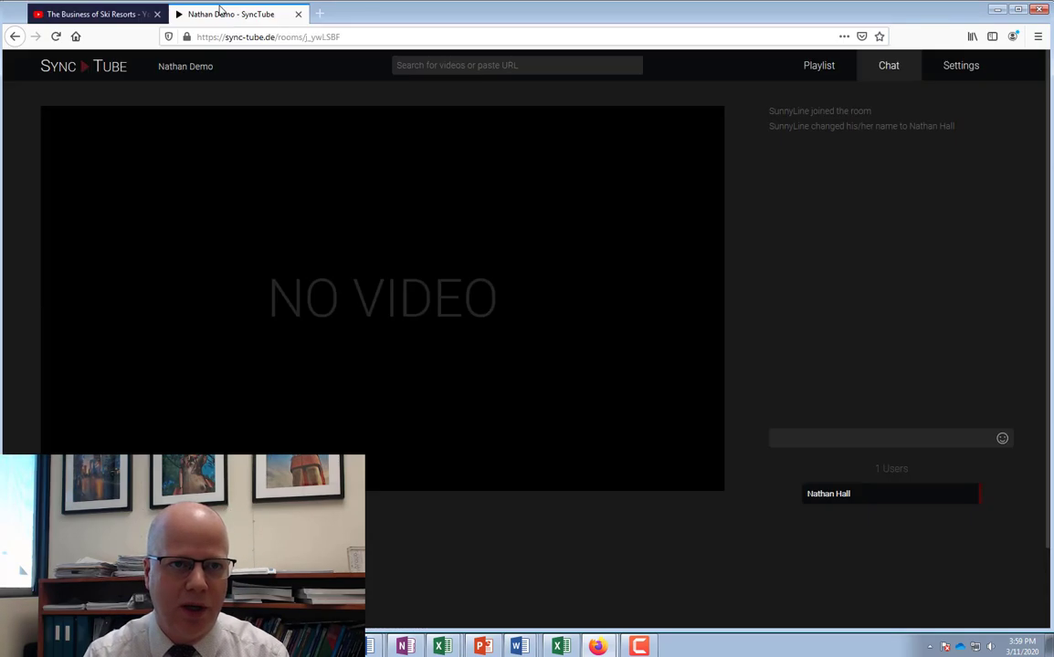
click(434, 65)
text(https://www.youtube.com/watch?v=vpcUVDjUrKk)
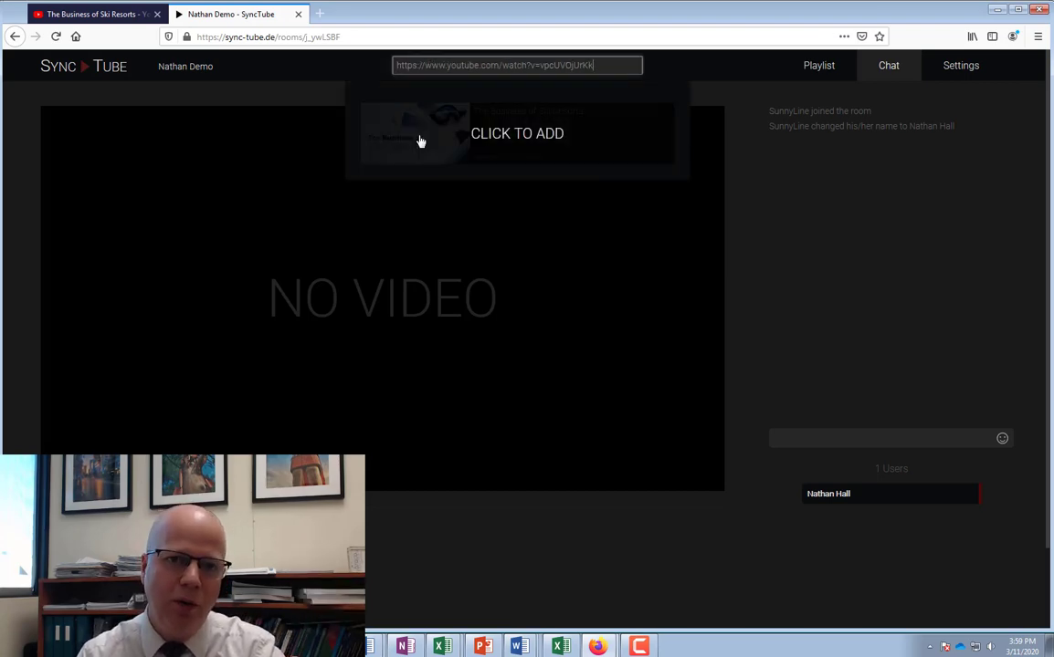
click(491, 139)
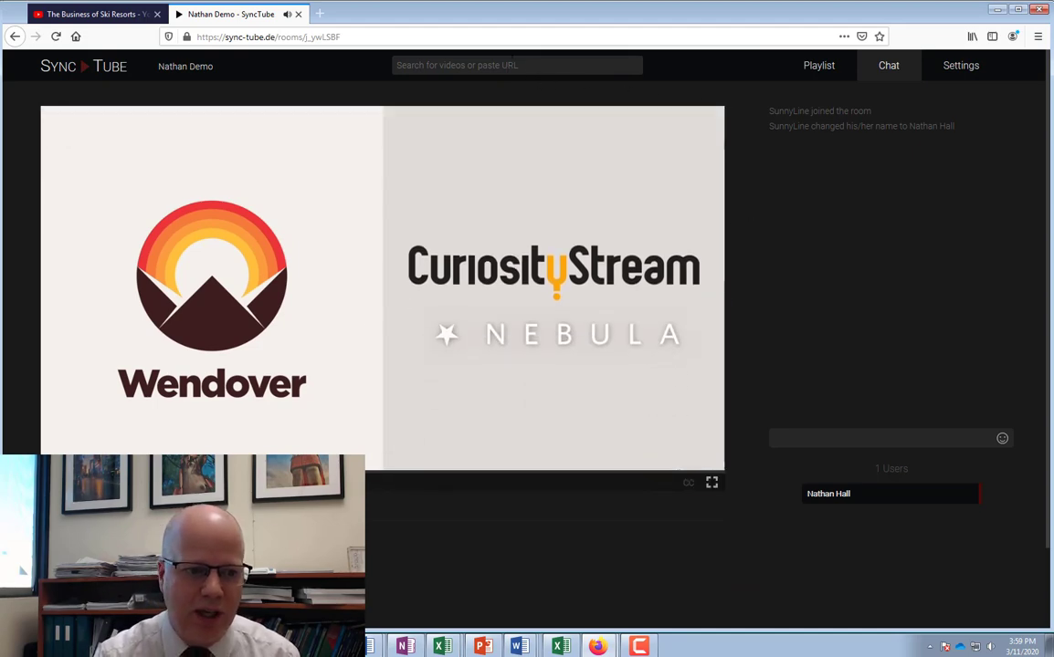
click(169, 428)
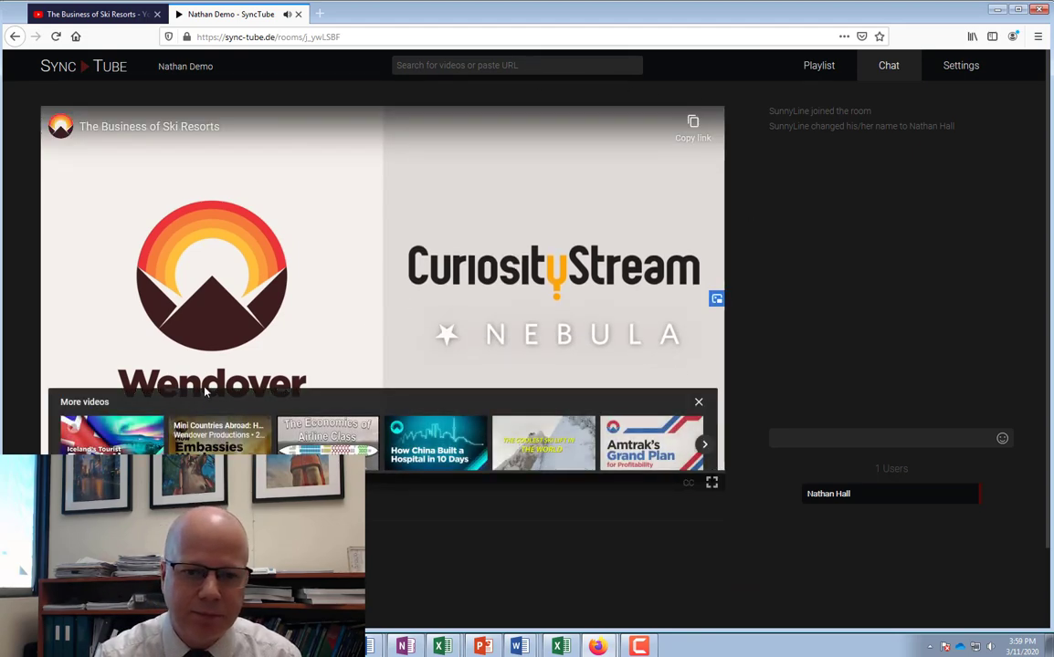
click(819, 68)
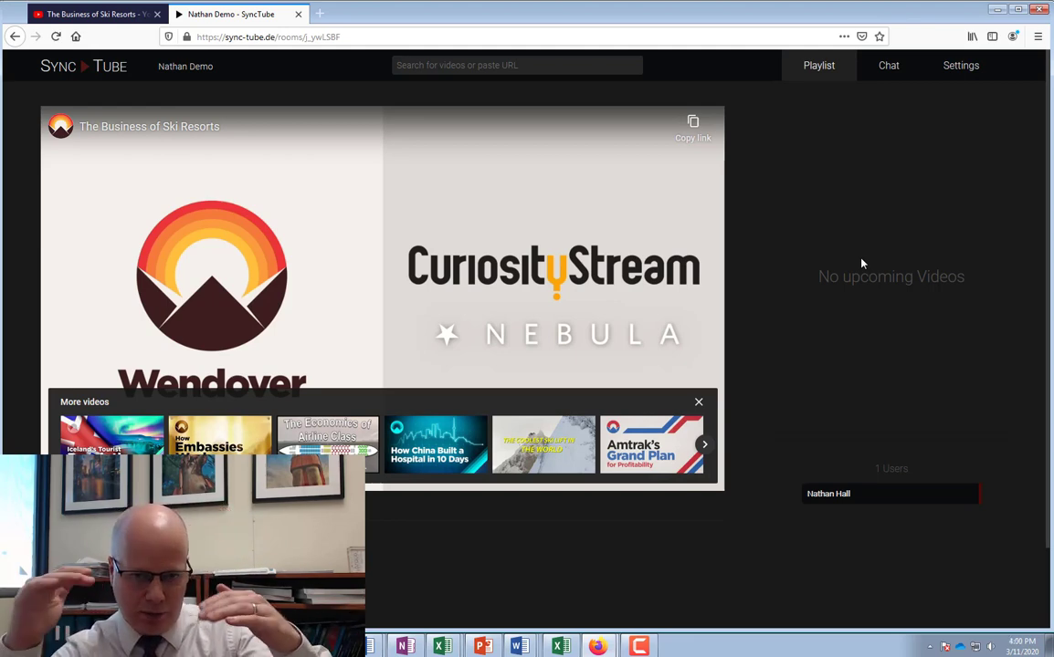
Open The World's Most Useful Airport from Wendover's videos list and copy its URL
click(77, 14)
click(15, 37)
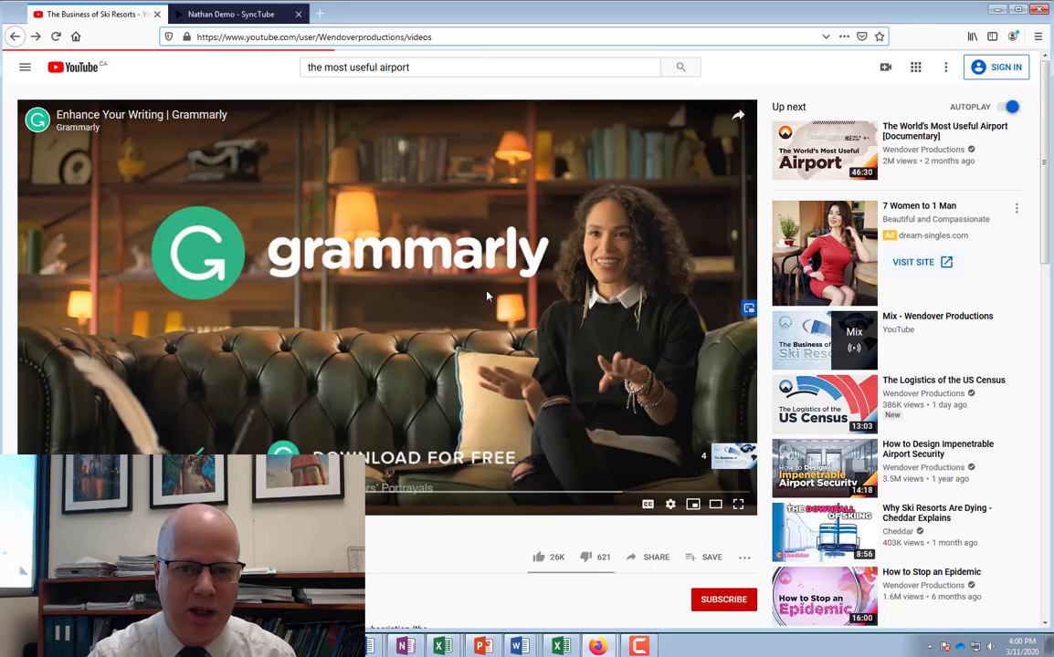
scroll(366, 274, down, 4)
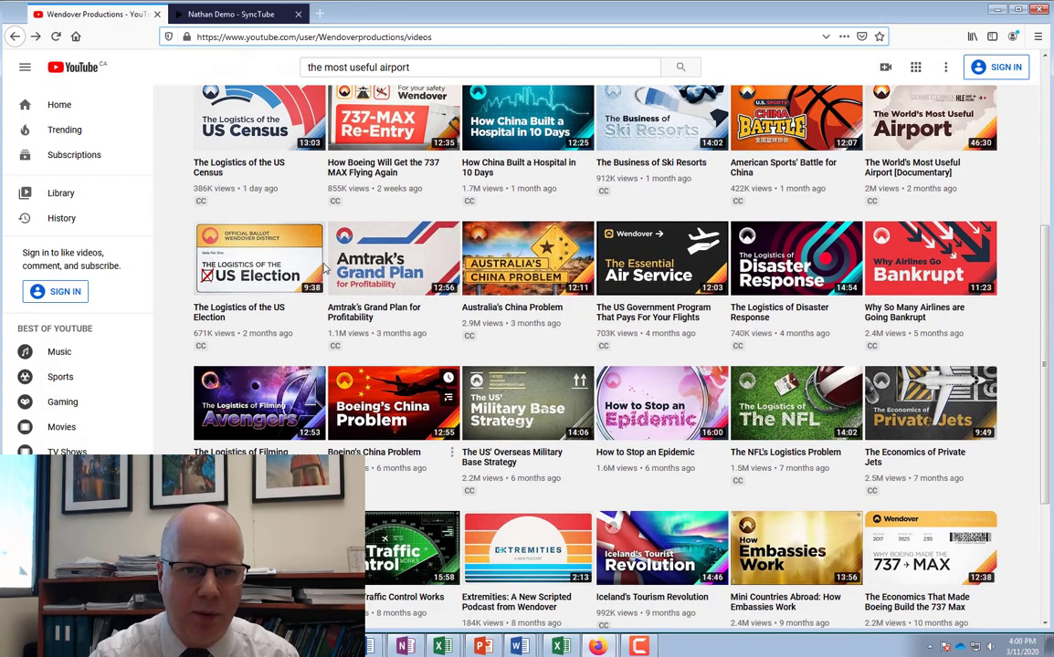
click(926, 137)
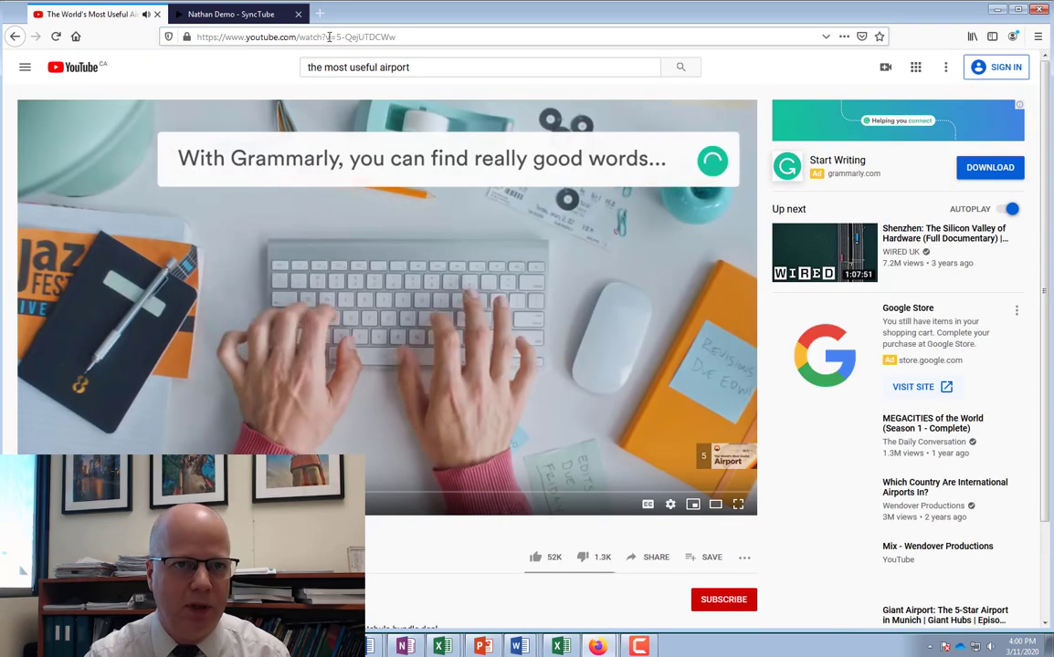
click(327, 37)
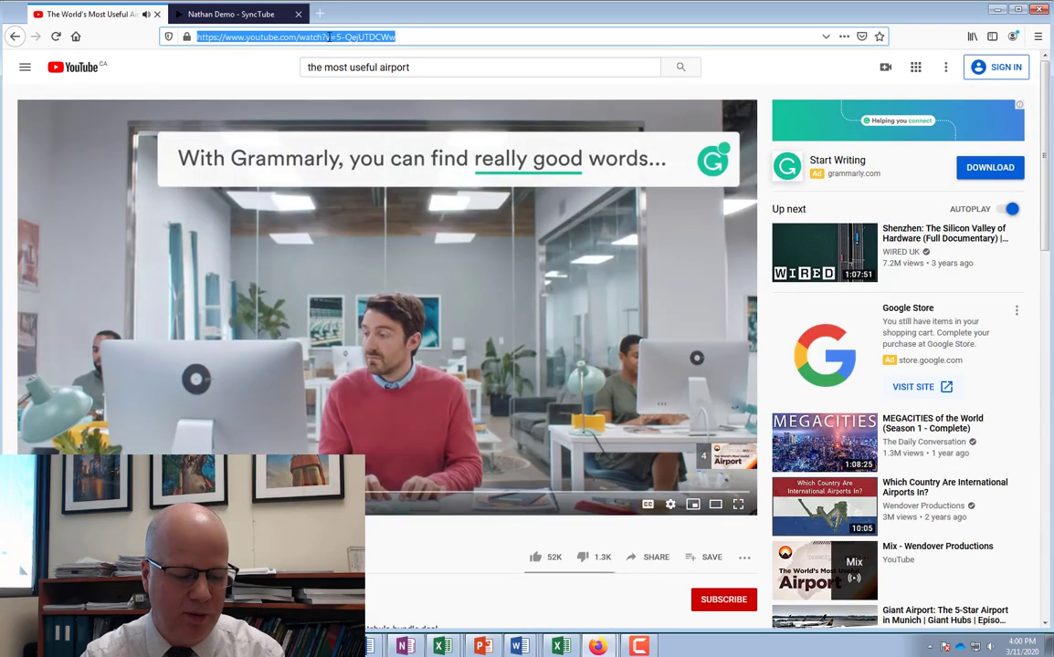
click(327, 36)
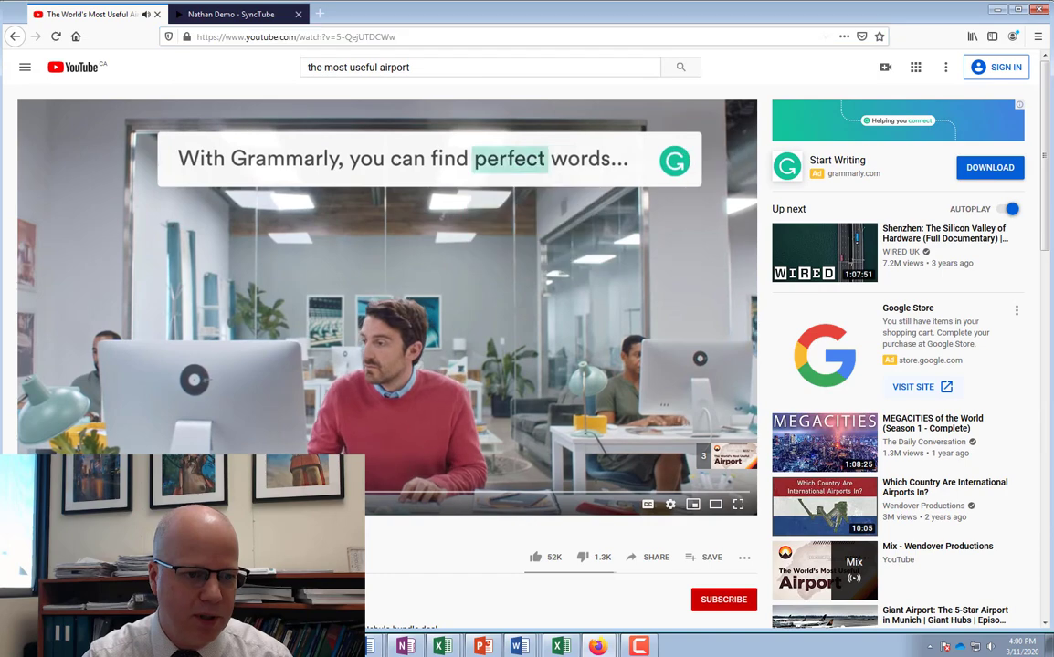
Paste the airport video's link into the room search and queue it in the playlist
click(246, 15)
click(466, 65)
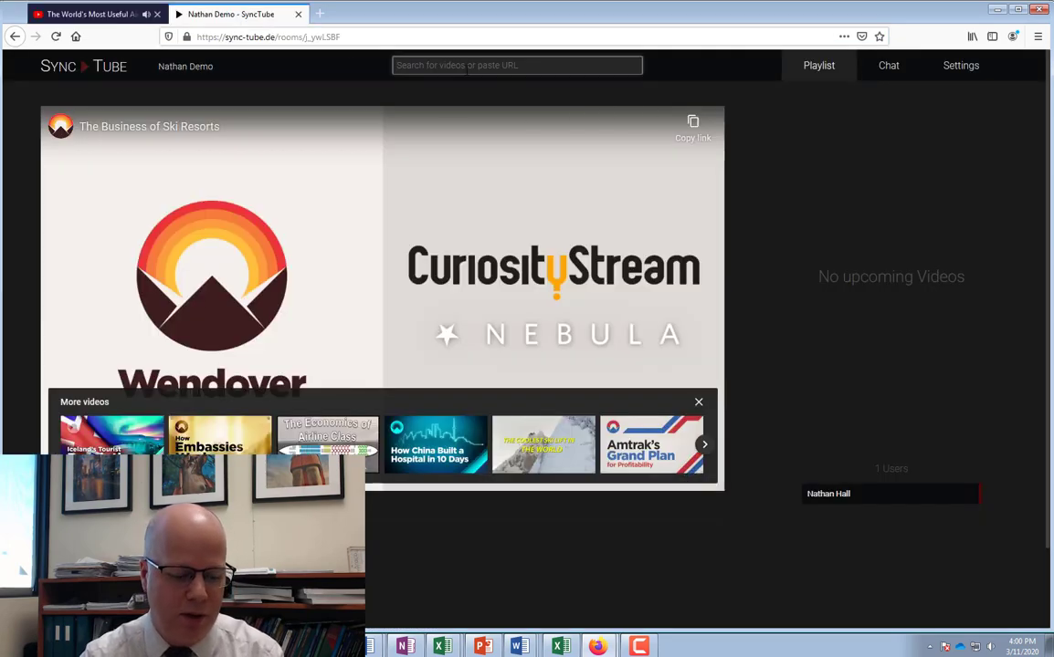
key(ctrl+v)
click(440, 141)
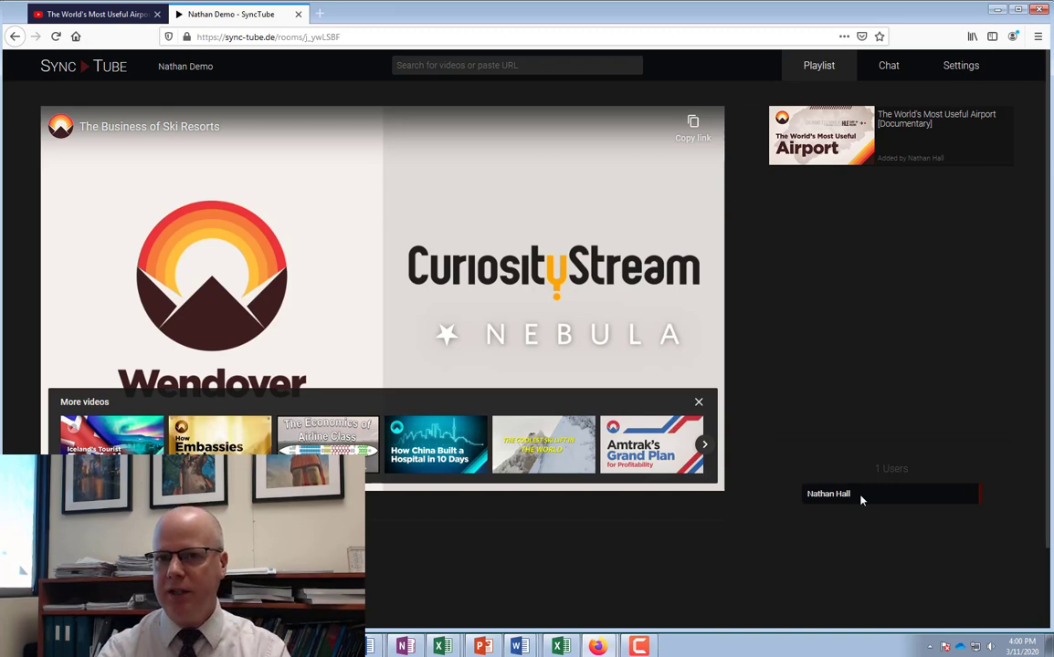
Copy the room URL, narrow the host window, and load the room in the private window
click(289, 36)
key(ctrl+c)
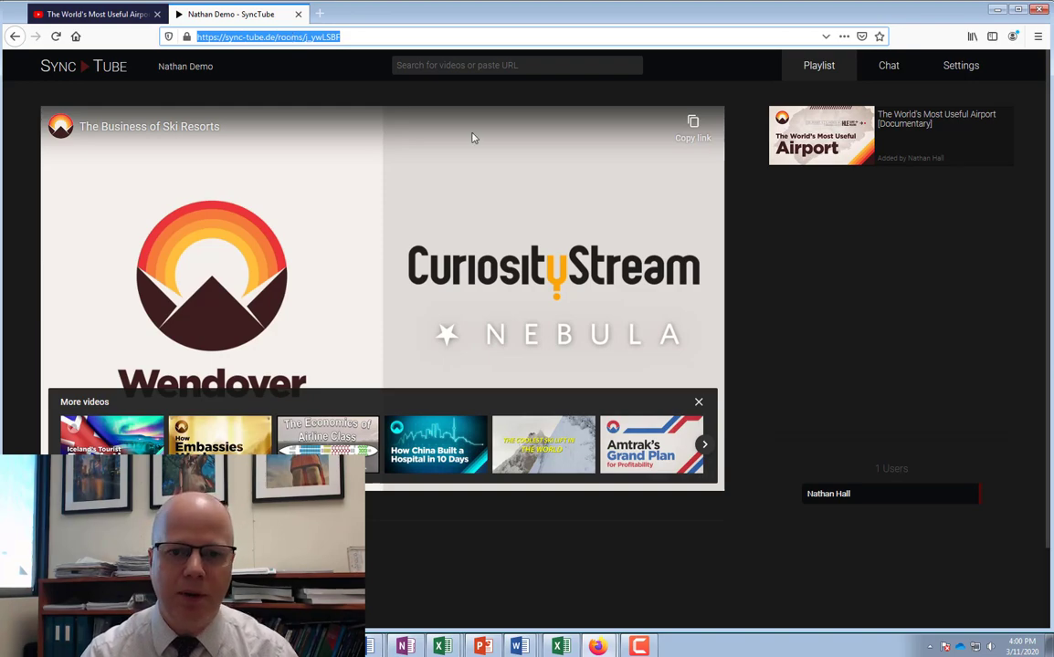
drag(1048, 207, 595, 207)
click(776, 37)
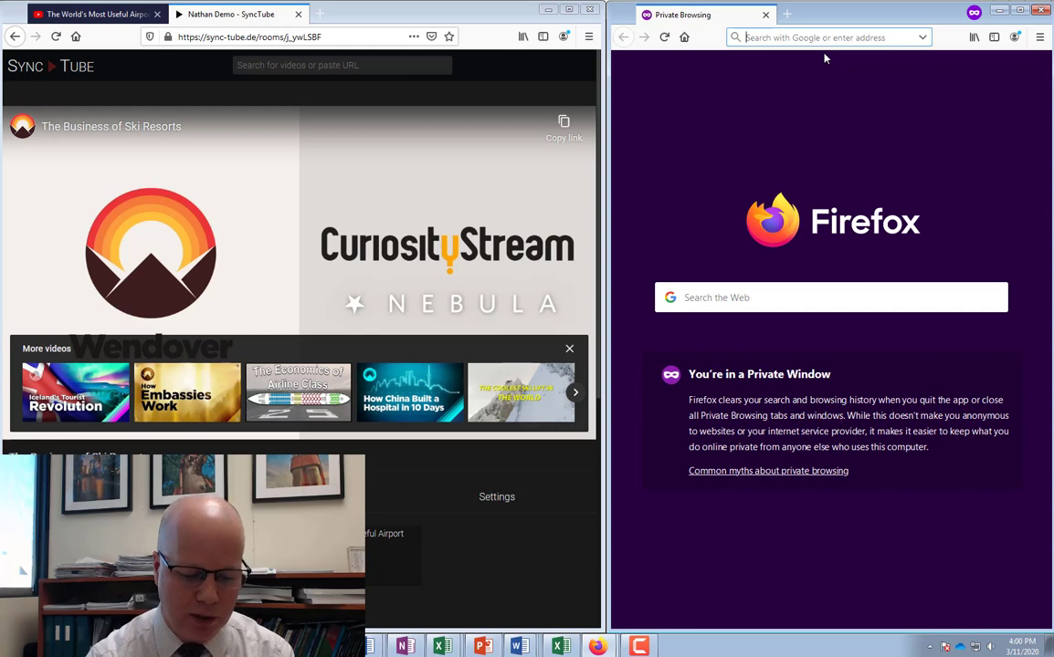
key(ctrl+v)
key(Return)
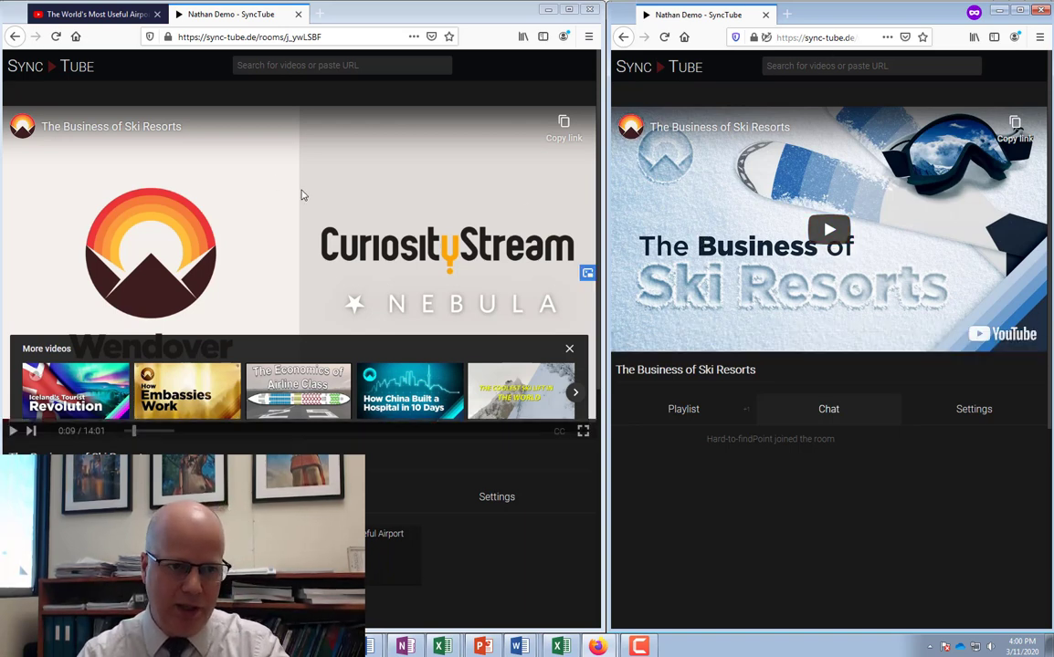
As the guest, look over the room's playlist and chat messages
click(680, 412)
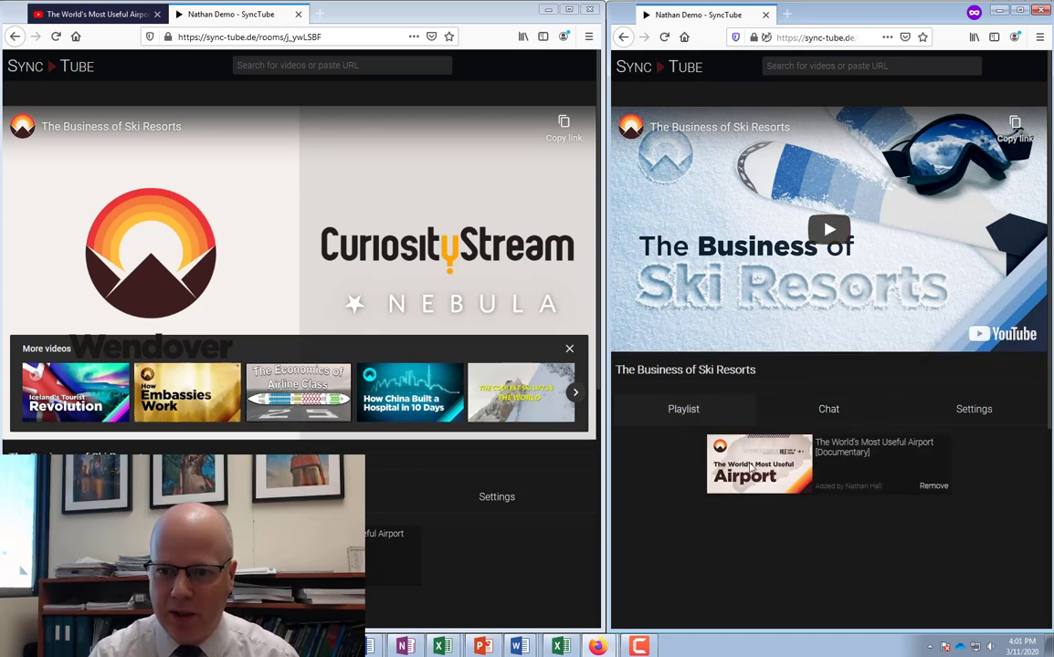
click(827, 411)
scroll(863, 534, down, 3)
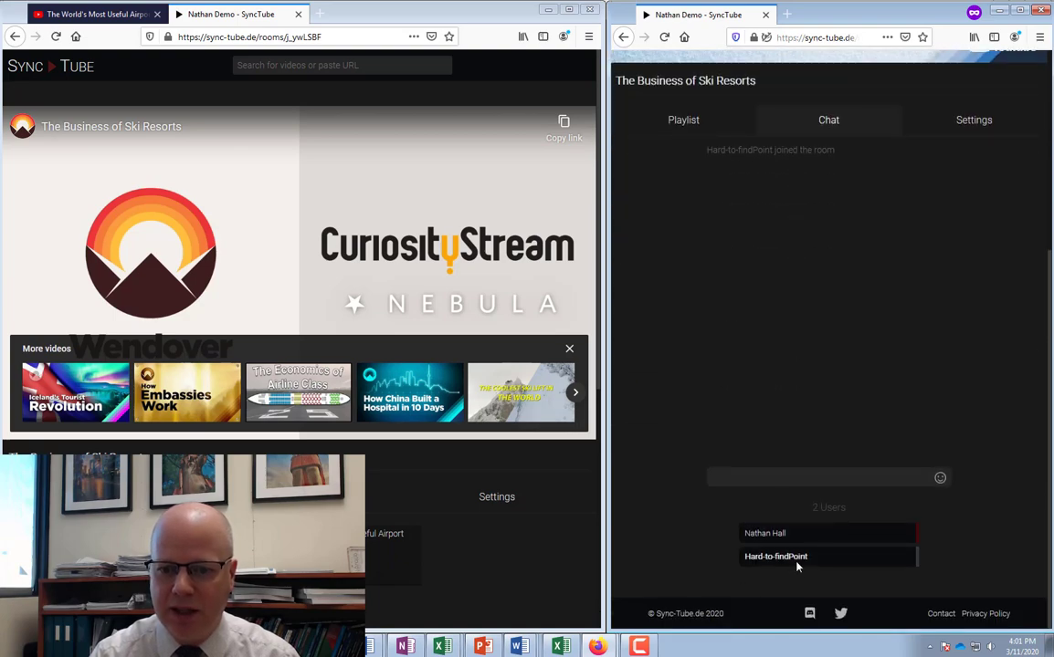
scroll(795, 567, up, 3)
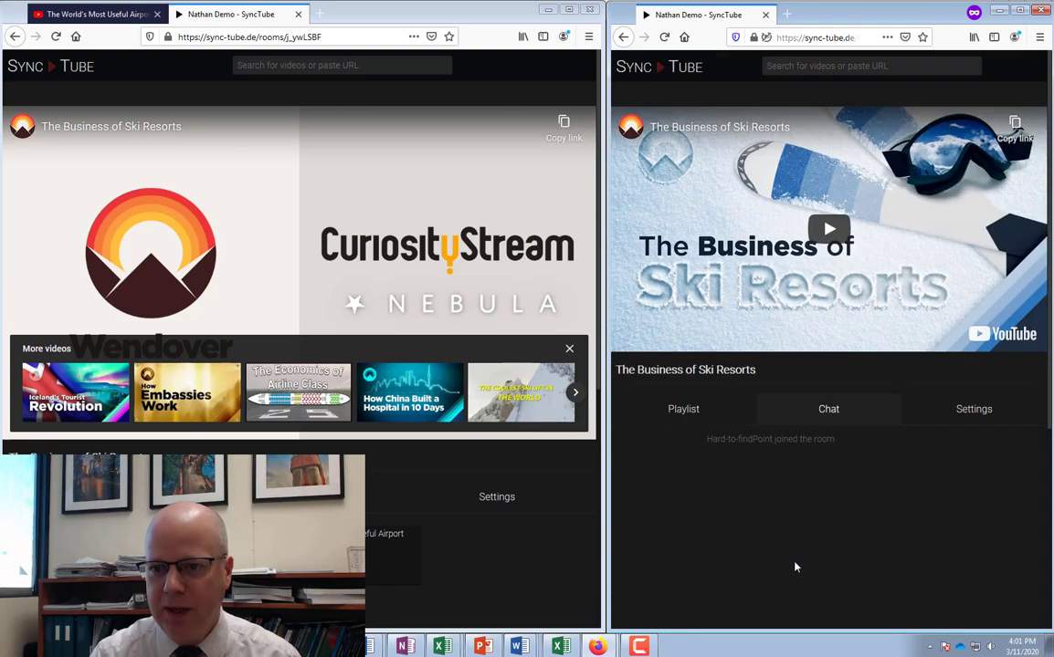
Replace the guest's display name in Settings with the guest's chosen name and close the dialog
click(974, 410)
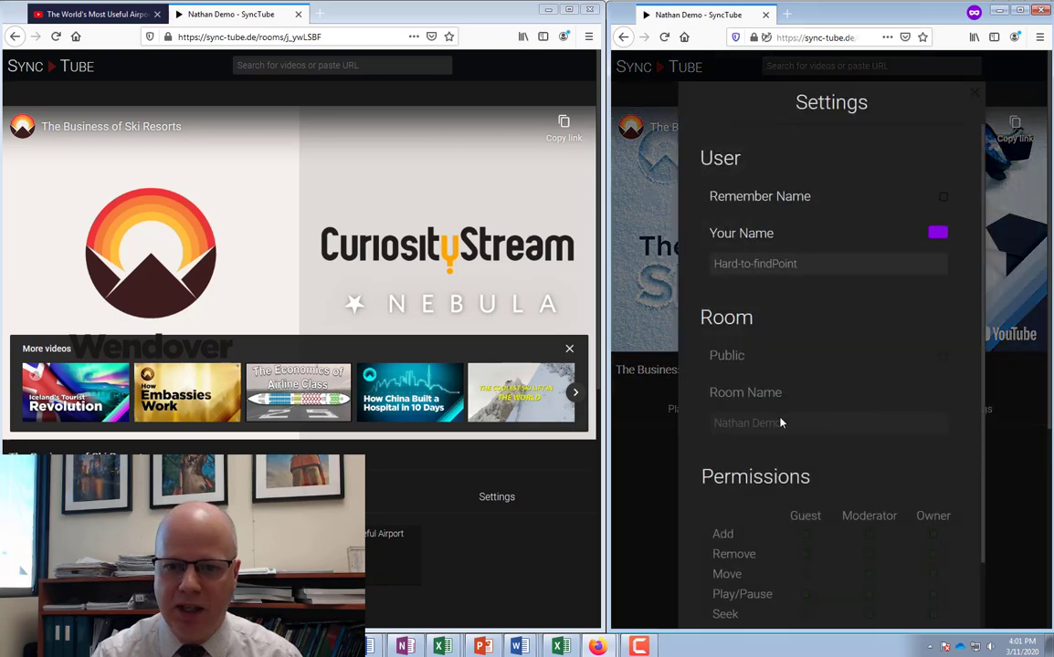
click(833, 263)
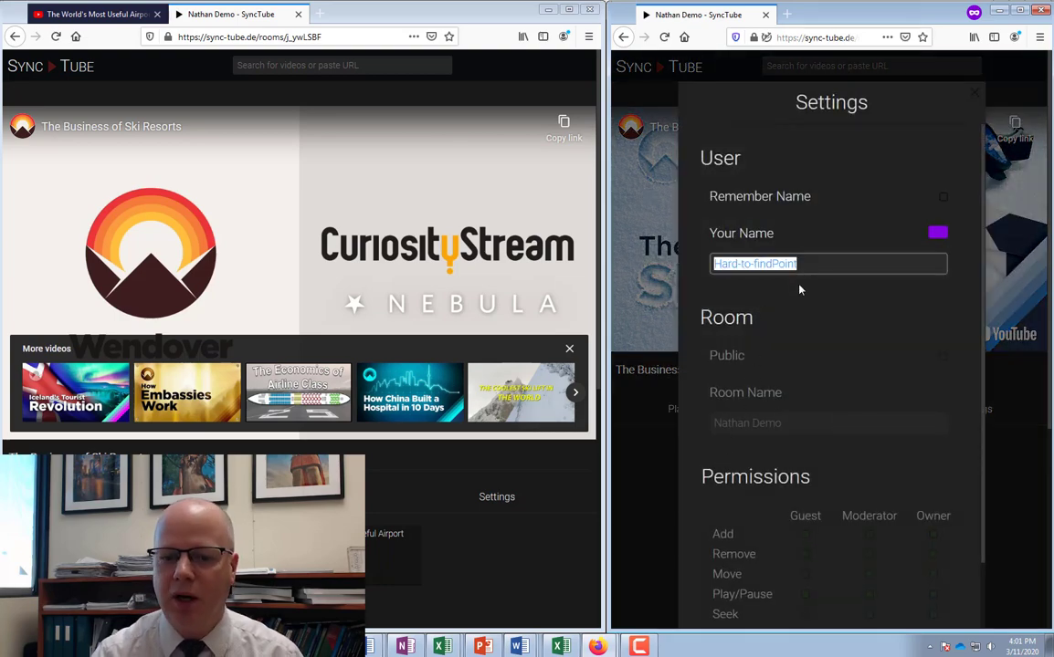
text(Joe)
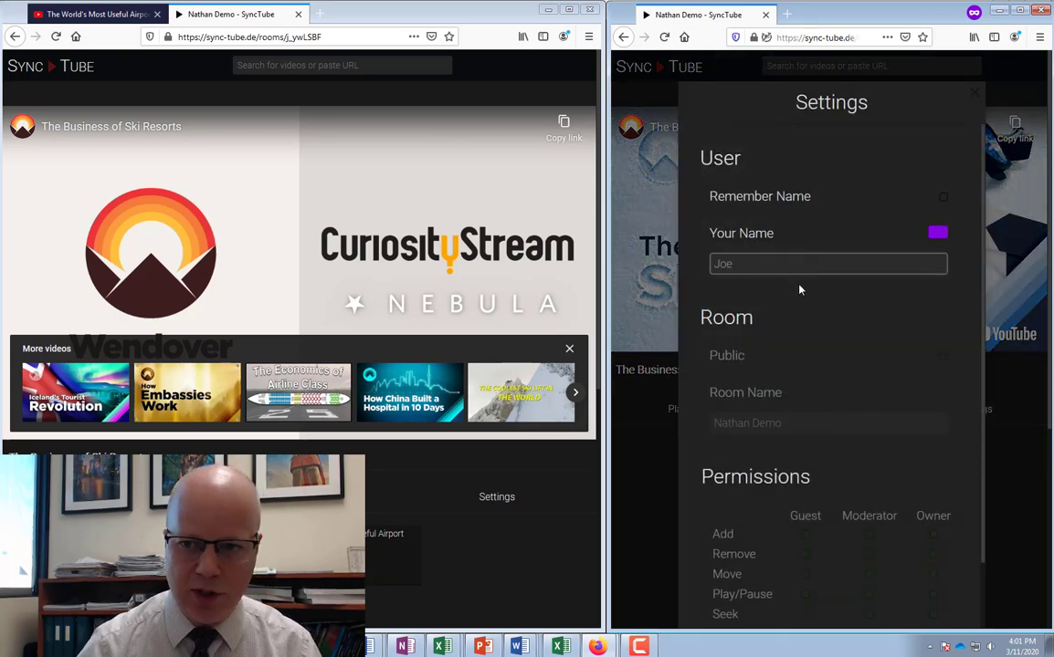
scroll(813, 331, down, 1)
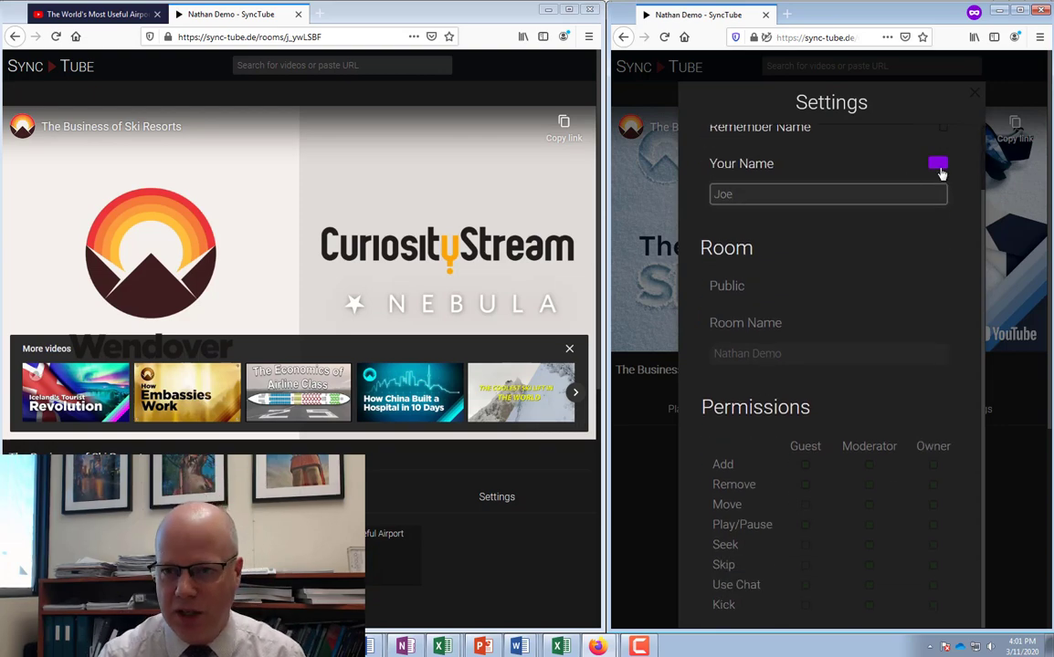
scroll(873, 216, up, 1)
click(1018, 447)
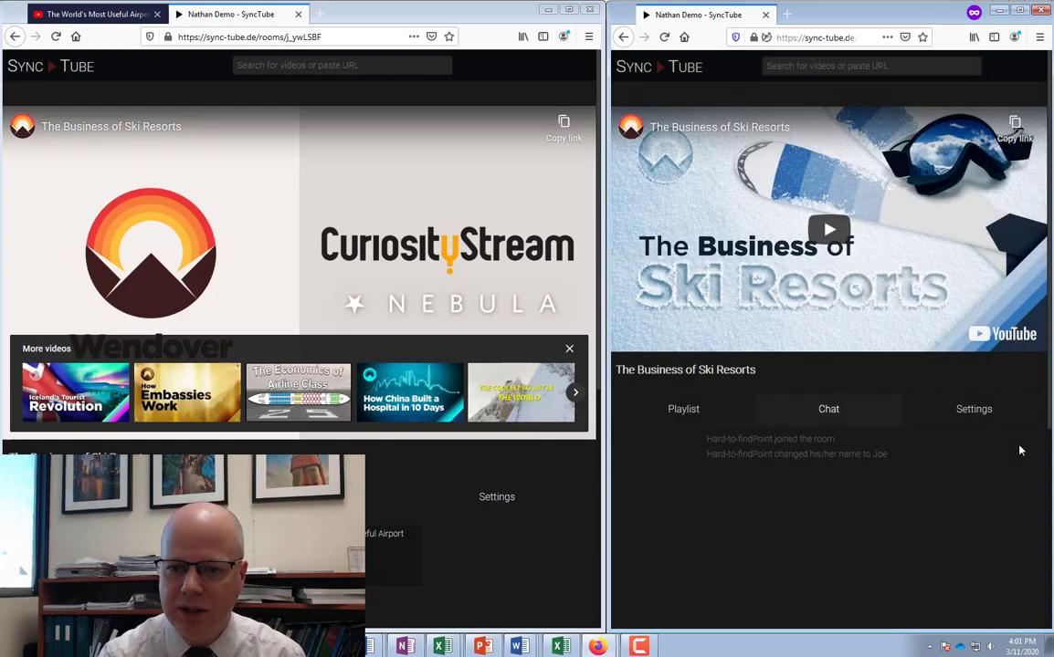
Start The Business of Ski Resorts from the guest's playlist, then pause and resume to test sync
scroll(908, 511, down, 3)
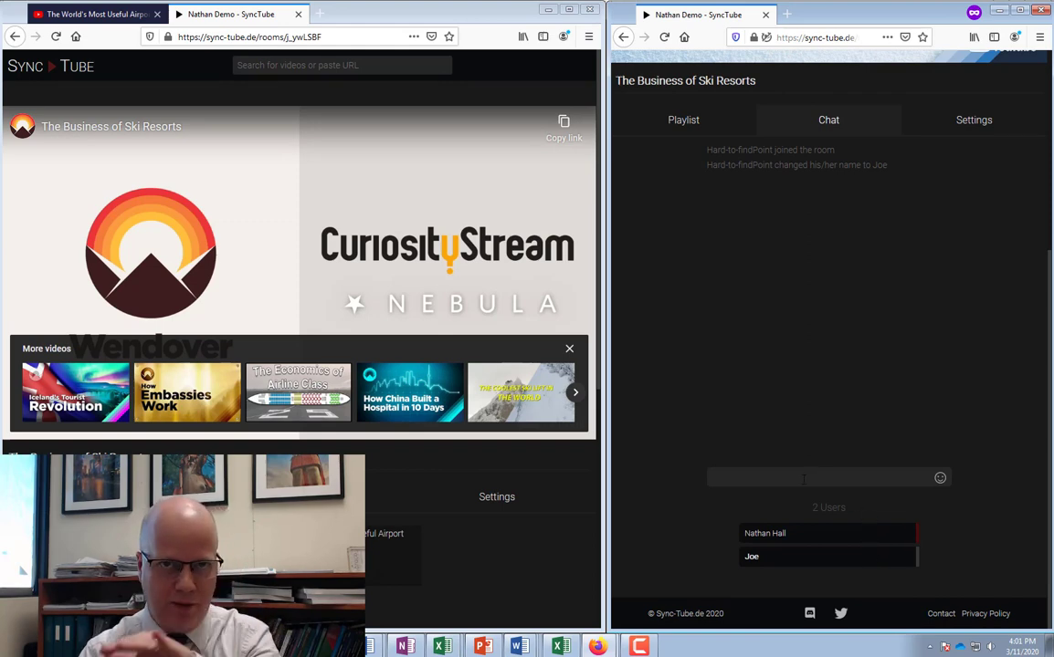
scroll(803, 479, up, 5)
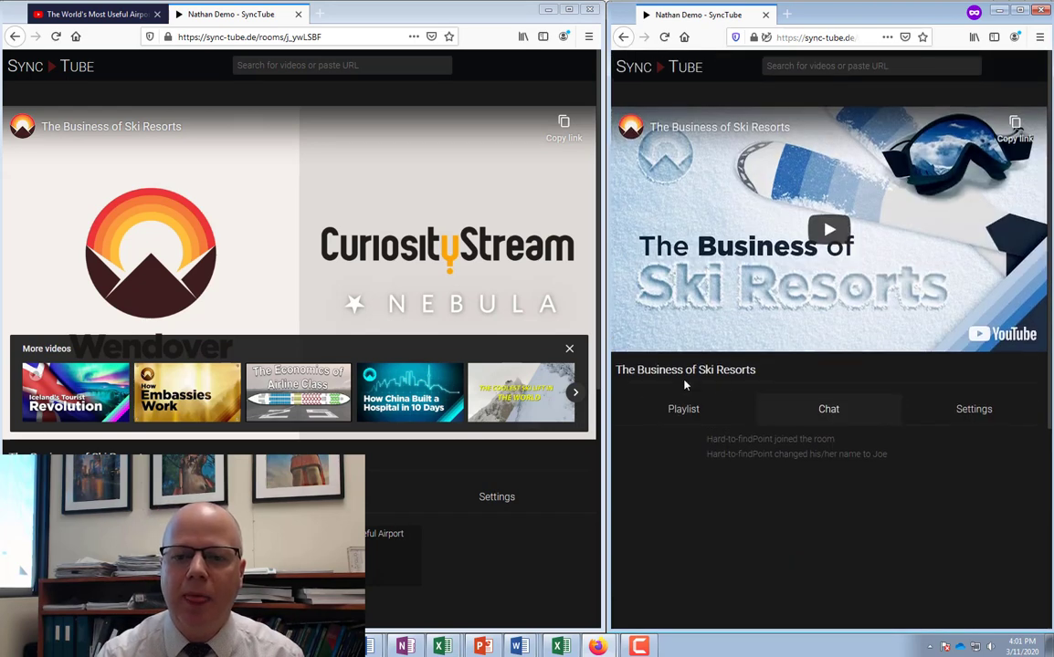
click(699, 415)
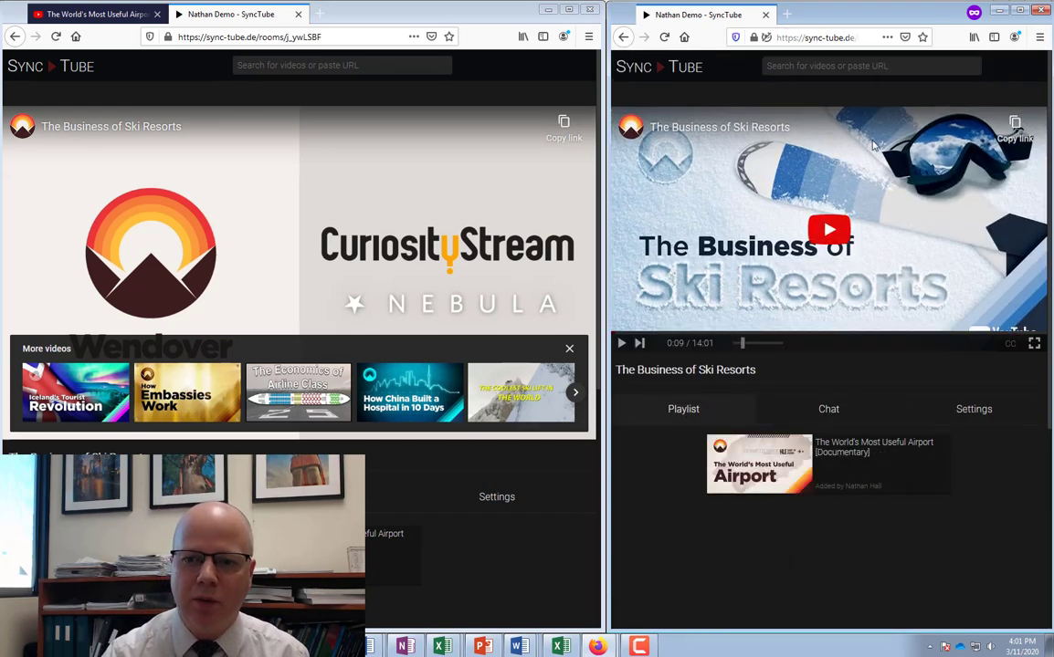
click(825, 232)
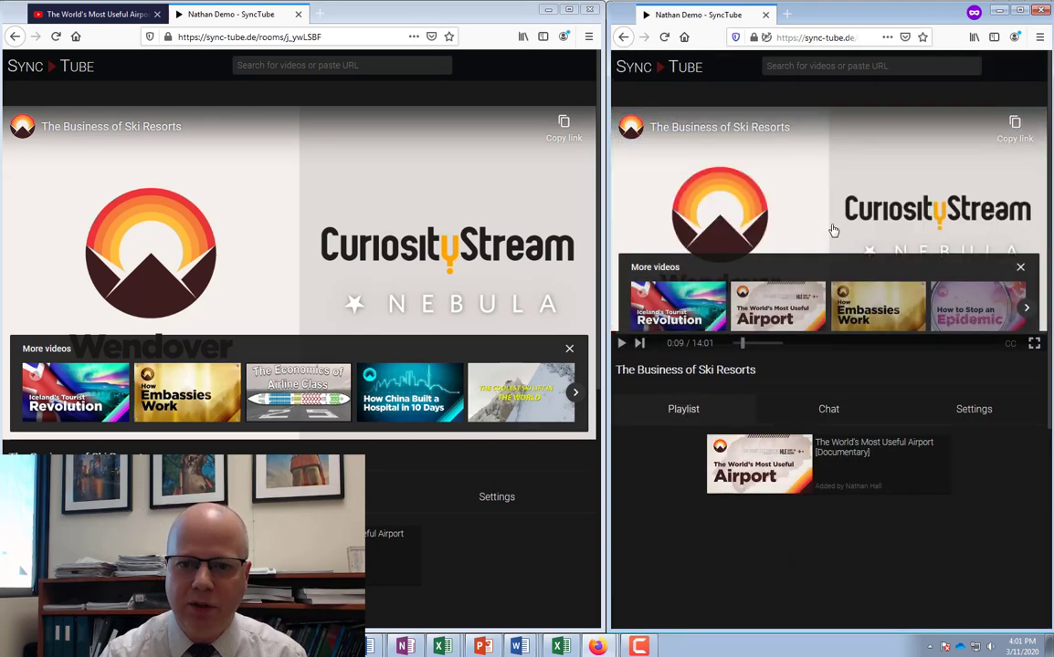
click(621, 345)
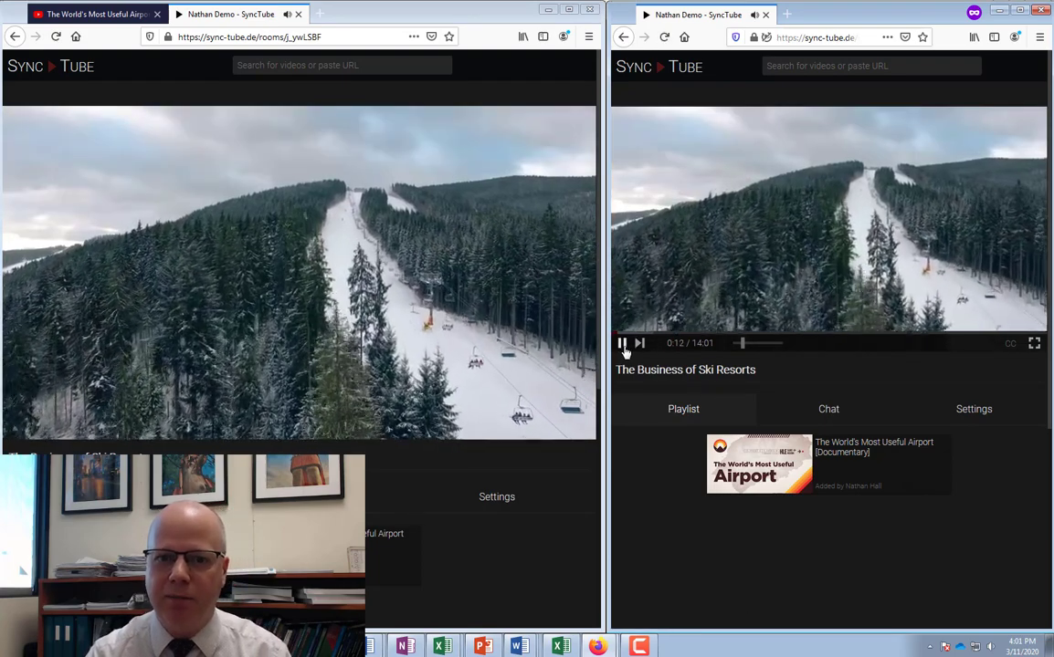
click(623, 347)
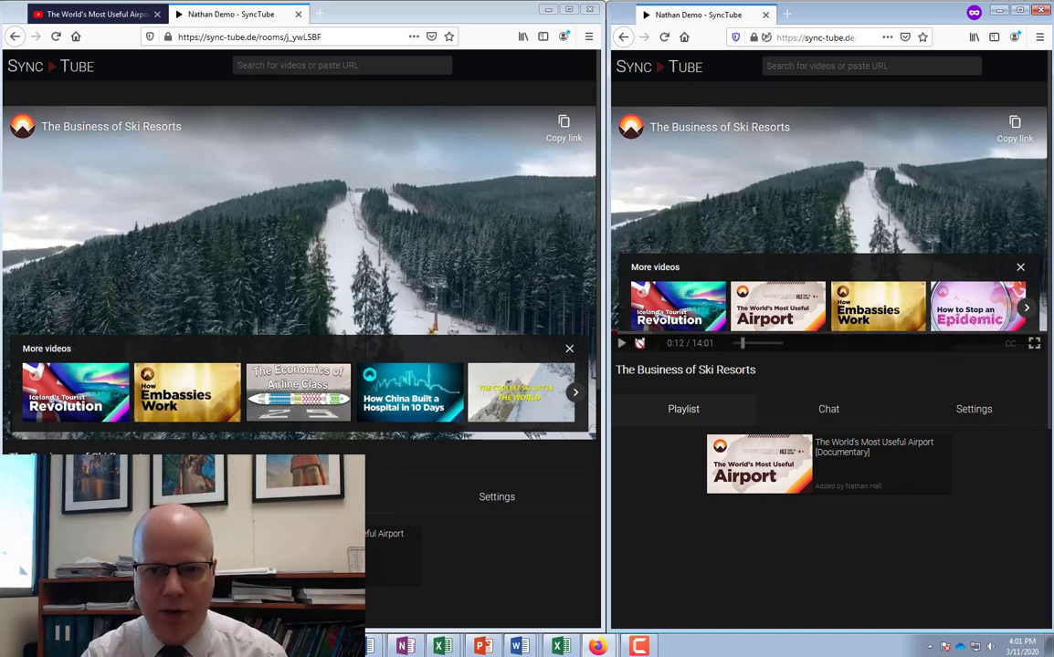
click(621, 345)
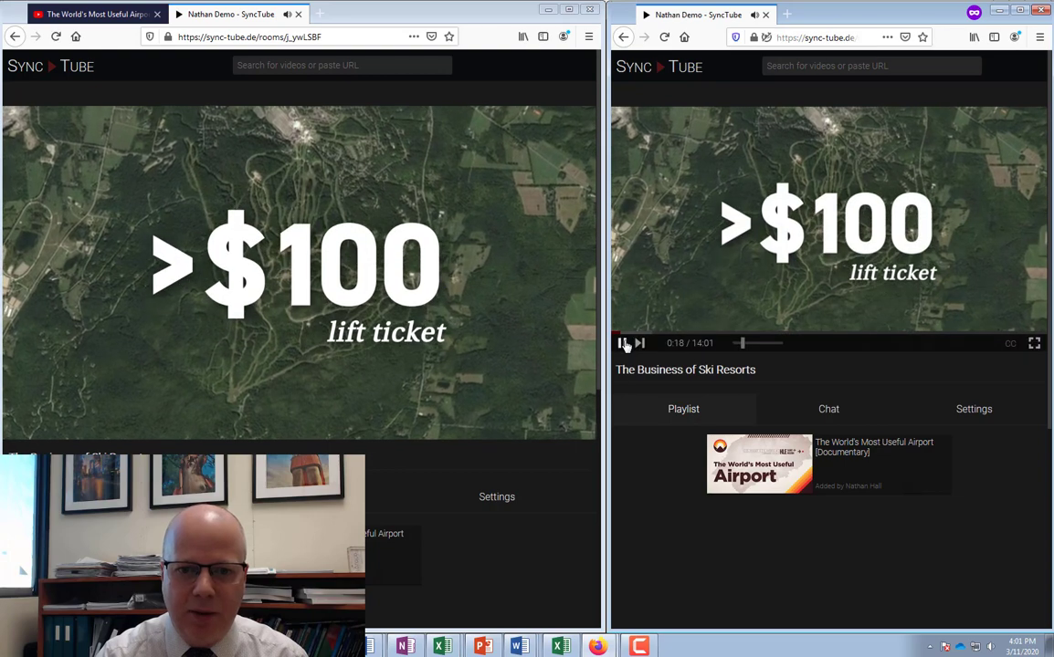
Pause 'The Business of Ski Resorts' for both viewers at the $100 lift ticket scene
click(622, 345)
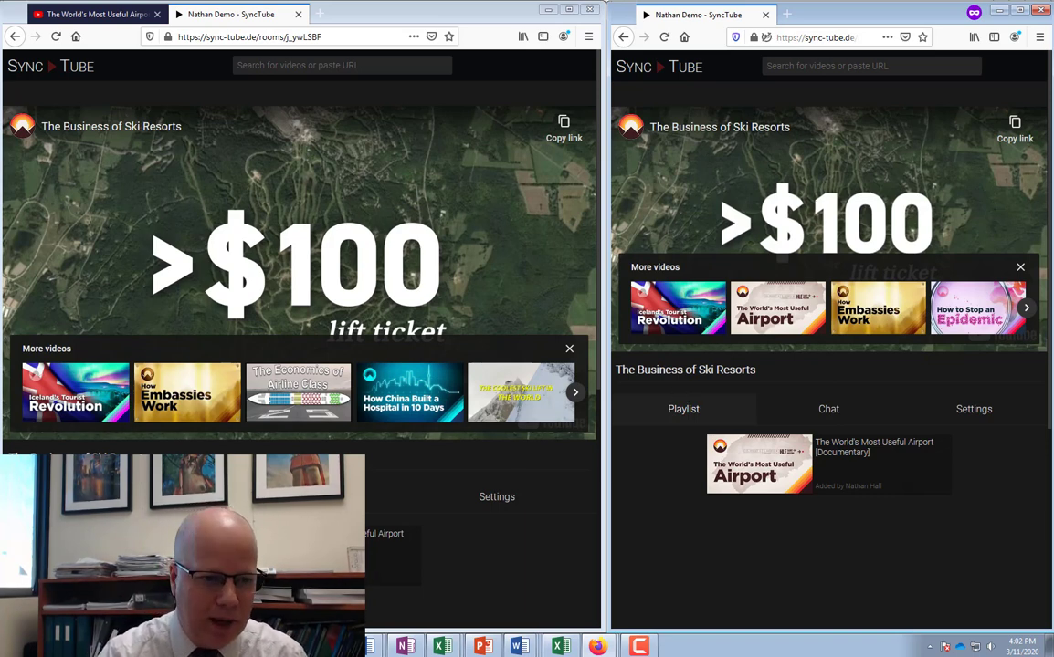
Skip to 'The World's Most Useful Airport [Documentary]', the last queued video, and pause it
click(31, 431)
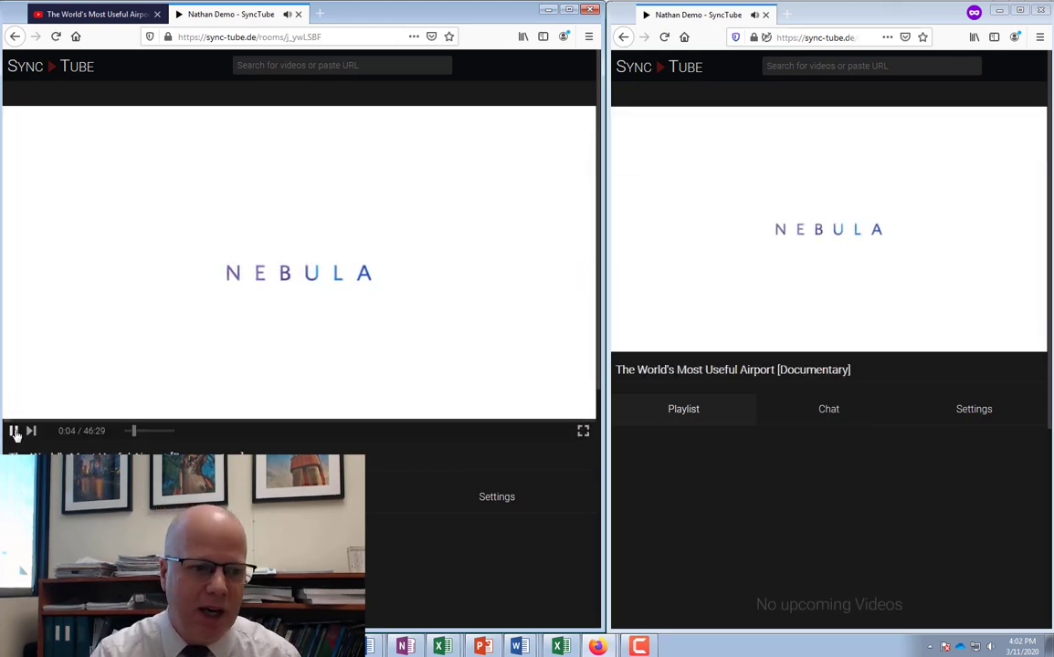
click(15, 431)
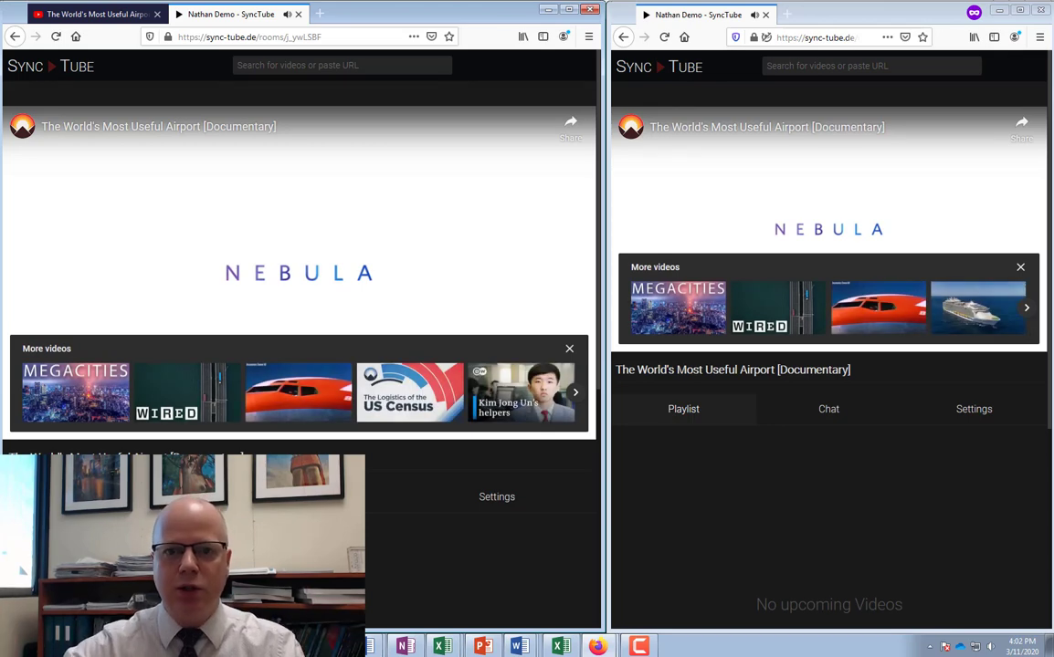